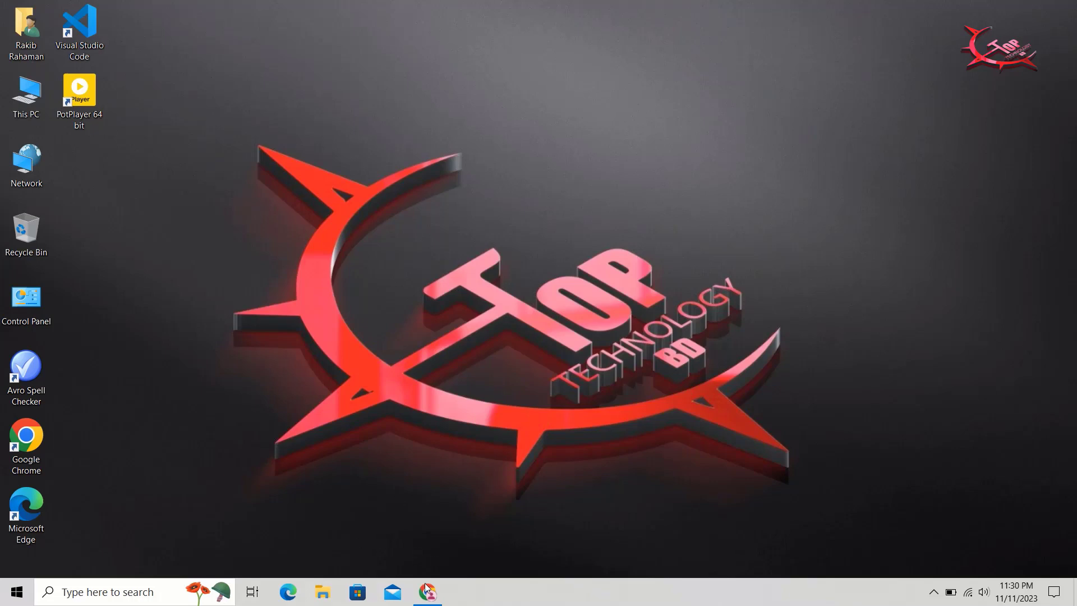
Switch to the open Chrome window and look over the remove.bg home page.
mouse_move(426, 589)
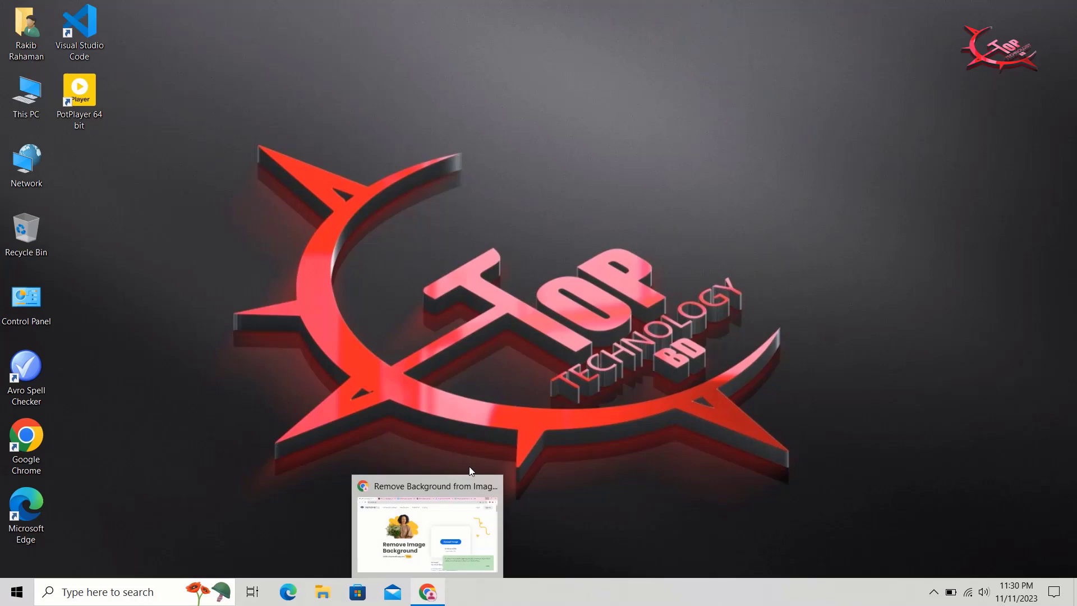
click(416, 520)
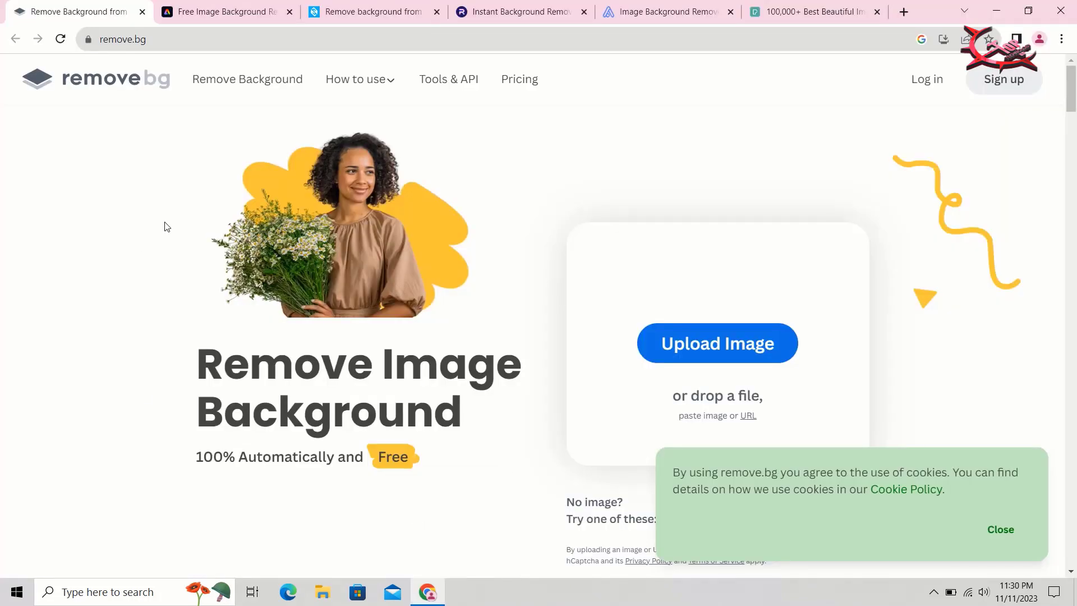
scroll(164, 226, down, 4)
scroll(165, 227, up, 4)
Save the Pexels photo of the woman holding pink tulips to Downloads as pexels-photo-1386604 in JPEG format.
click(790, 17)
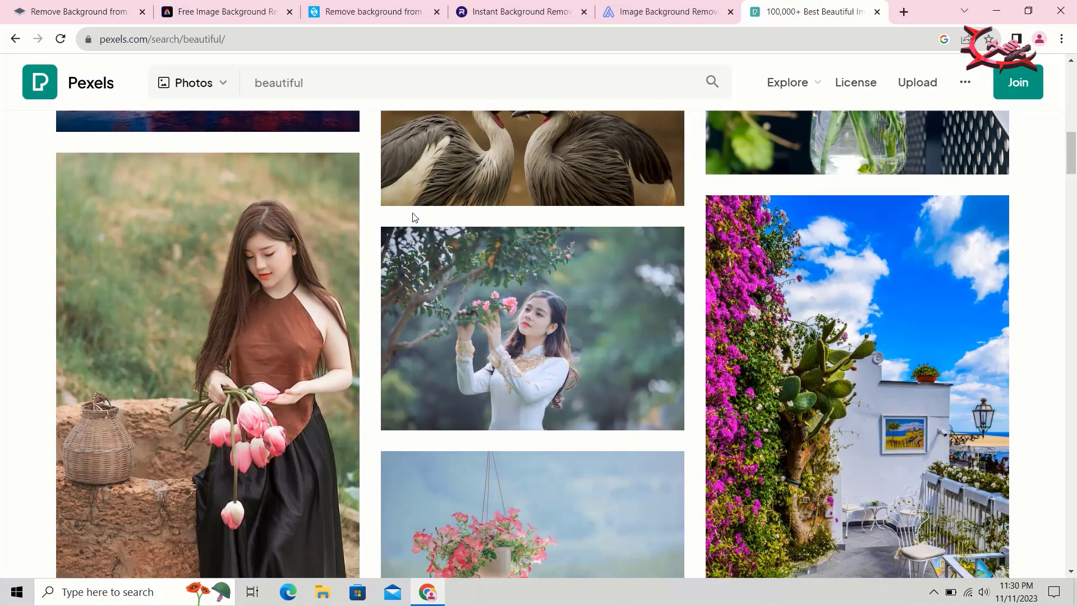
right_click(272, 207)
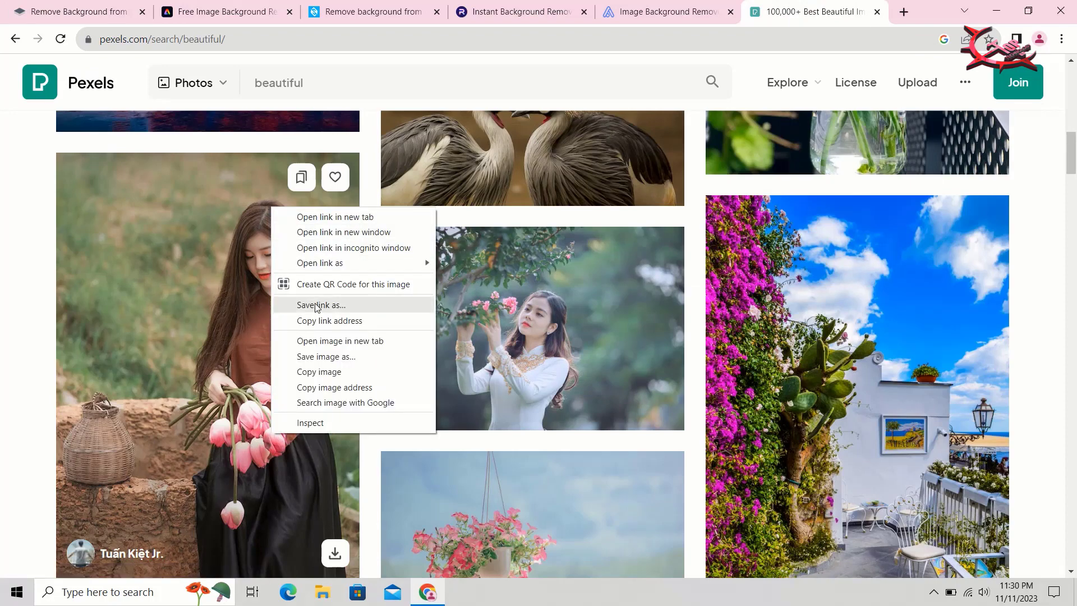
click(314, 359)
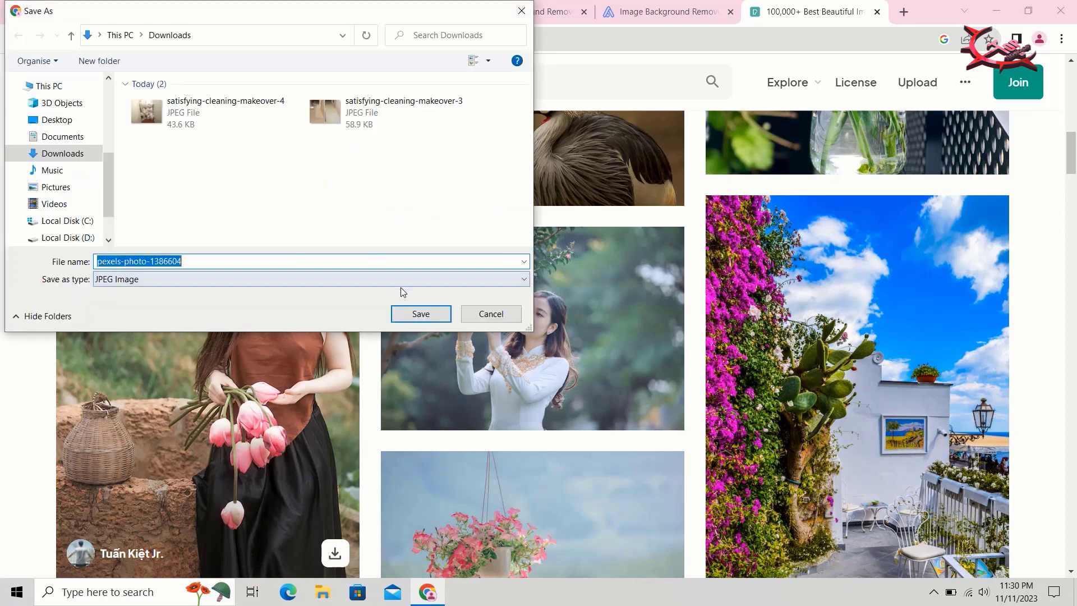
click(420, 313)
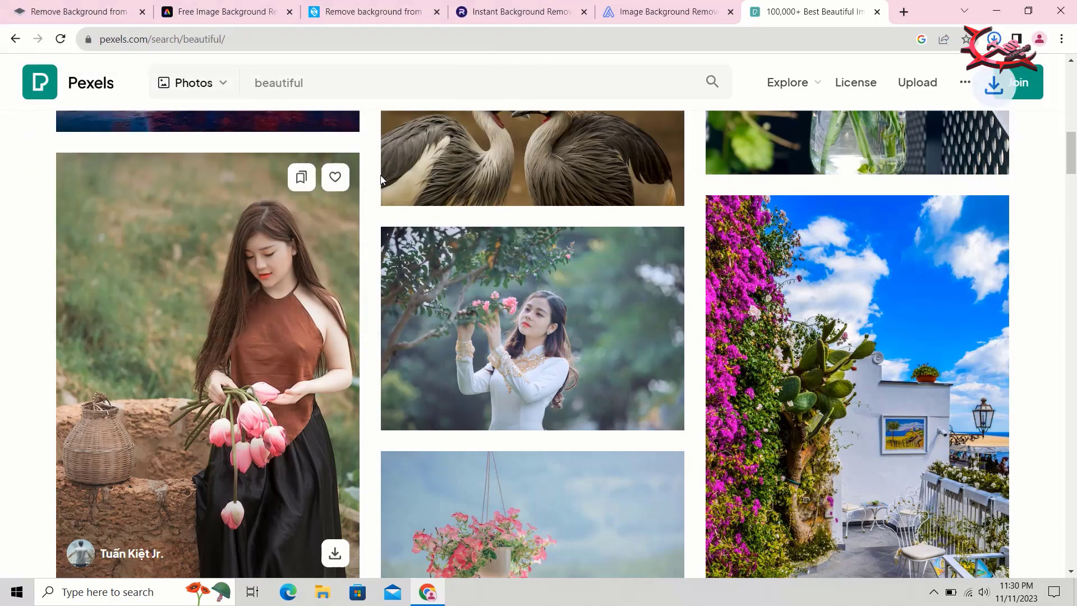
Save the Pexels photo of the woman in white reaching for blossoms to Downloads as pexels-photo-1308881.
right_click(545, 332)
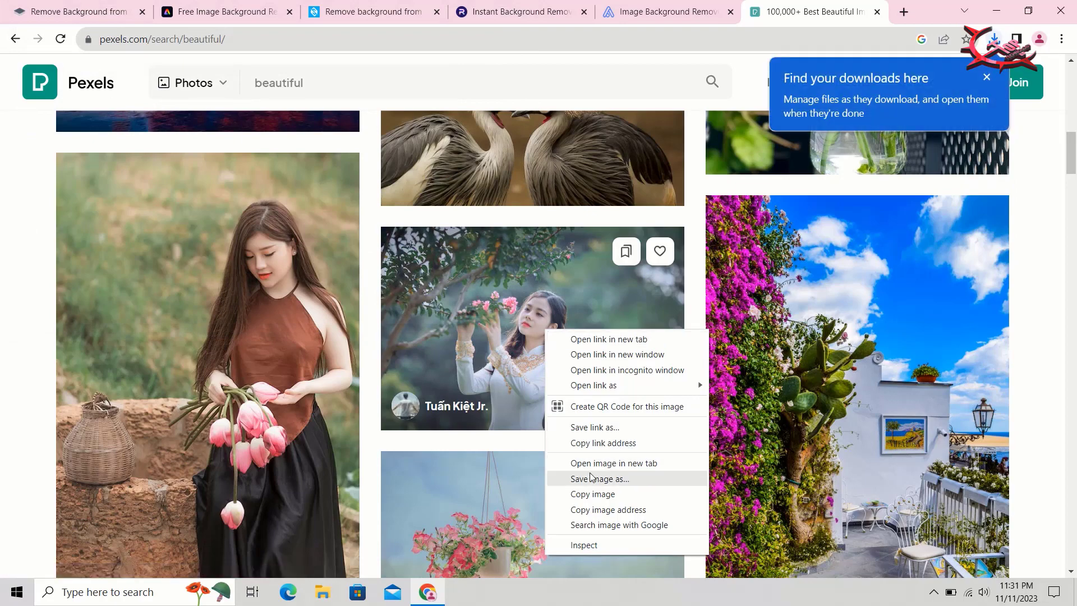
click(590, 478)
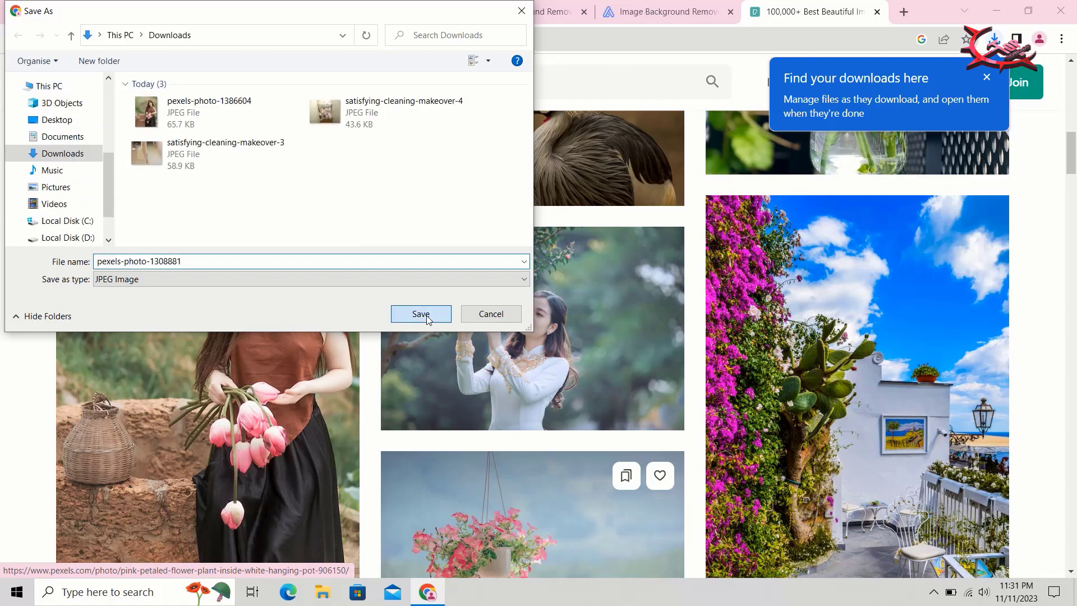
click(426, 317)
Upload pexels-photo-1308881 from Downloads to remove.bg to have its background removed.
key(ctrl+1)
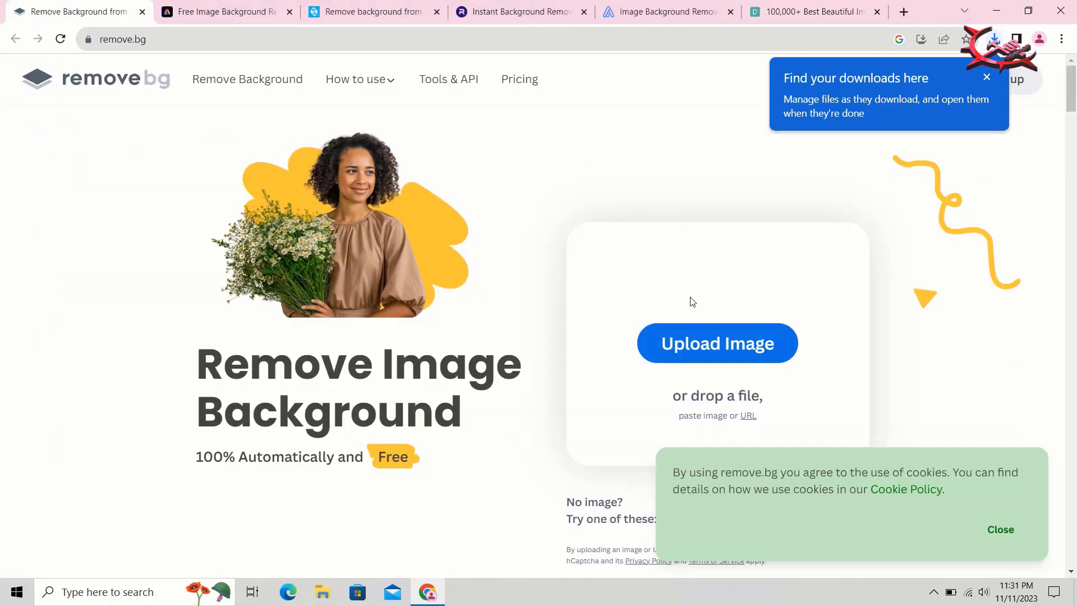
click(704, 344)
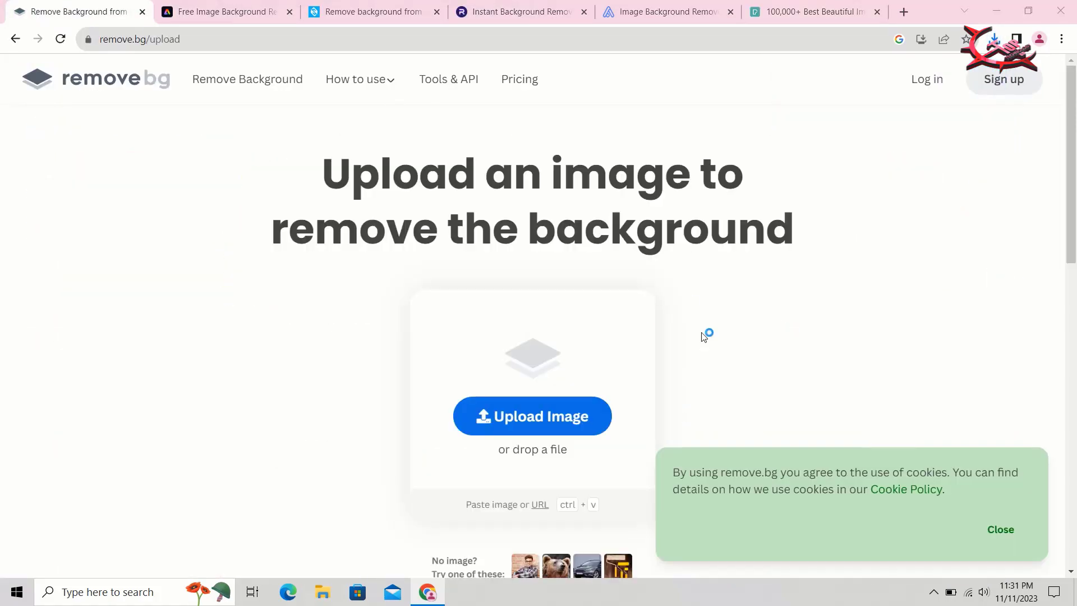
click(564, 382)
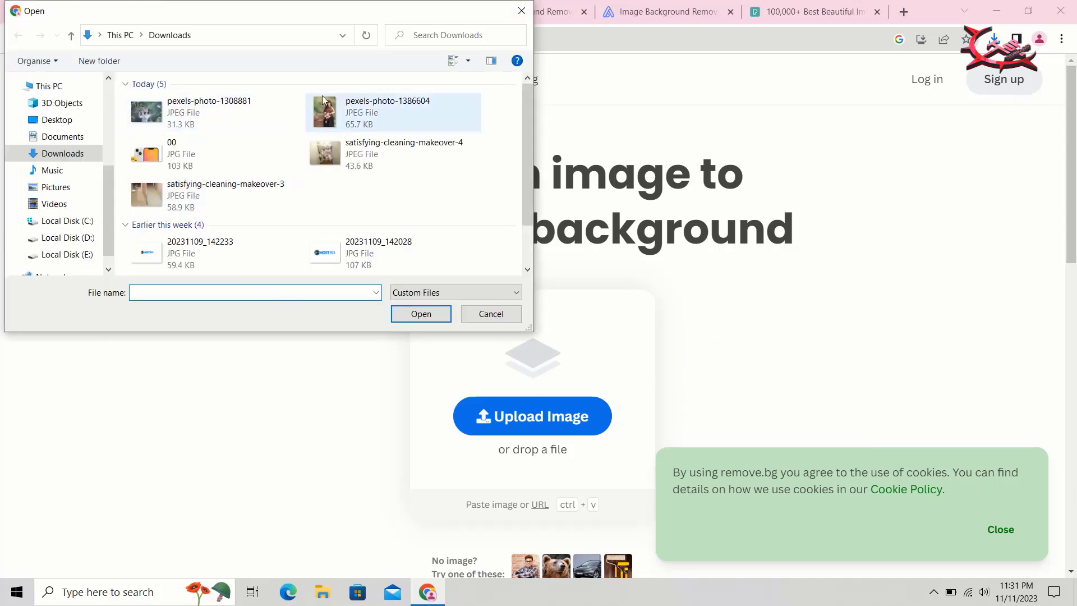
click(226, 96)
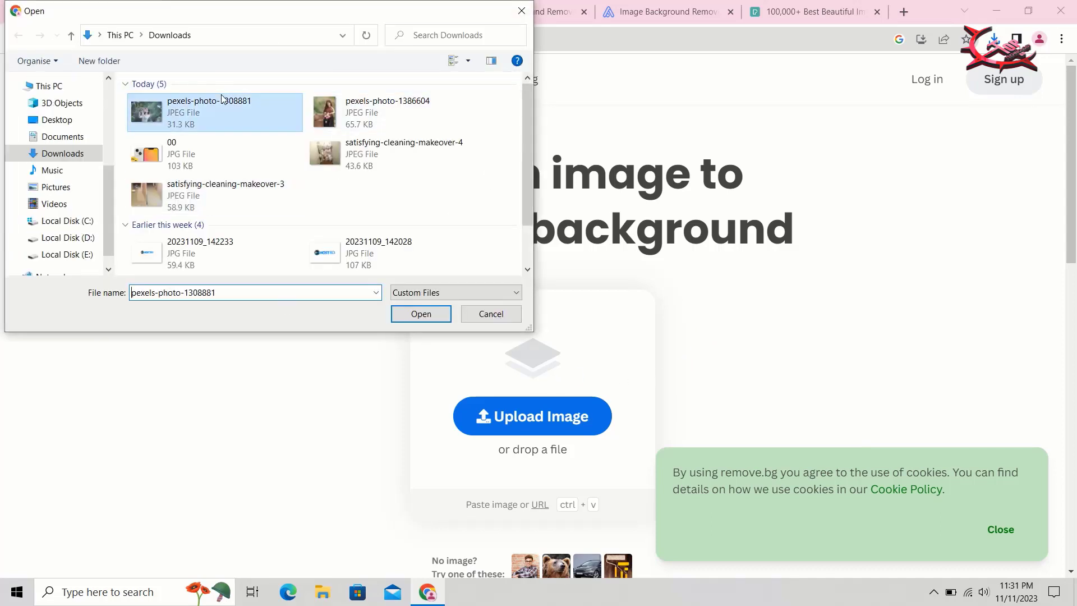
click(426, 314)
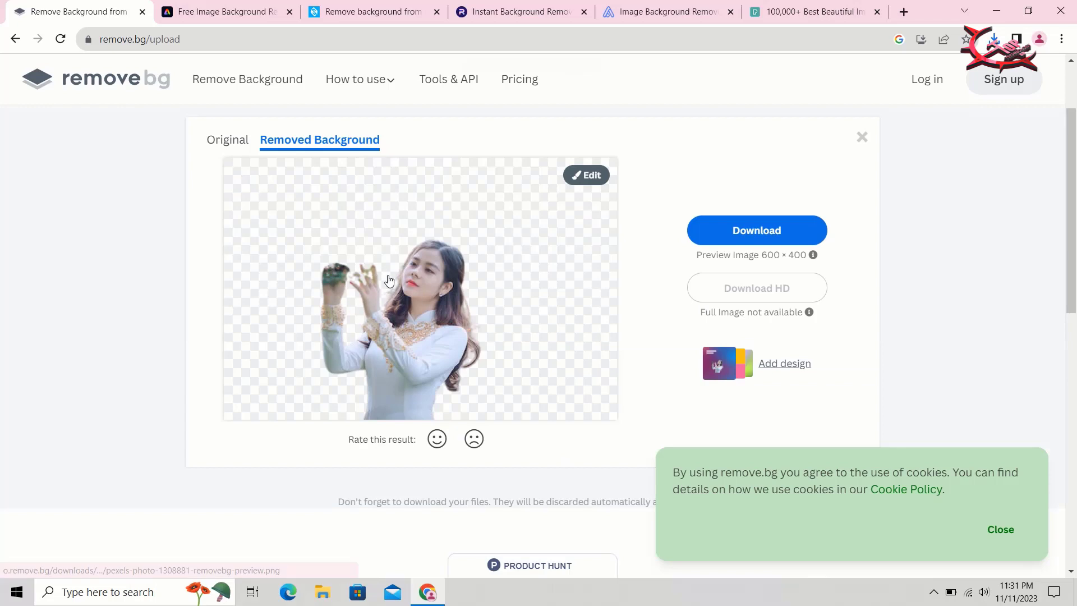
Try to erase the area around the woman's raised hands with the Erase brush in the image editor.
click(597, 168)
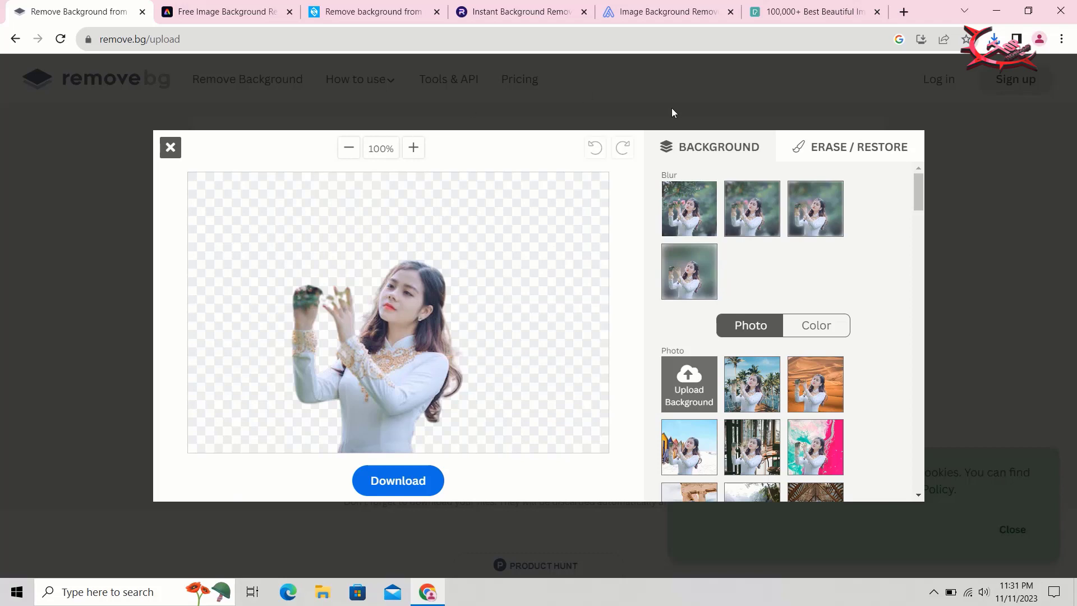
click(796, 149)
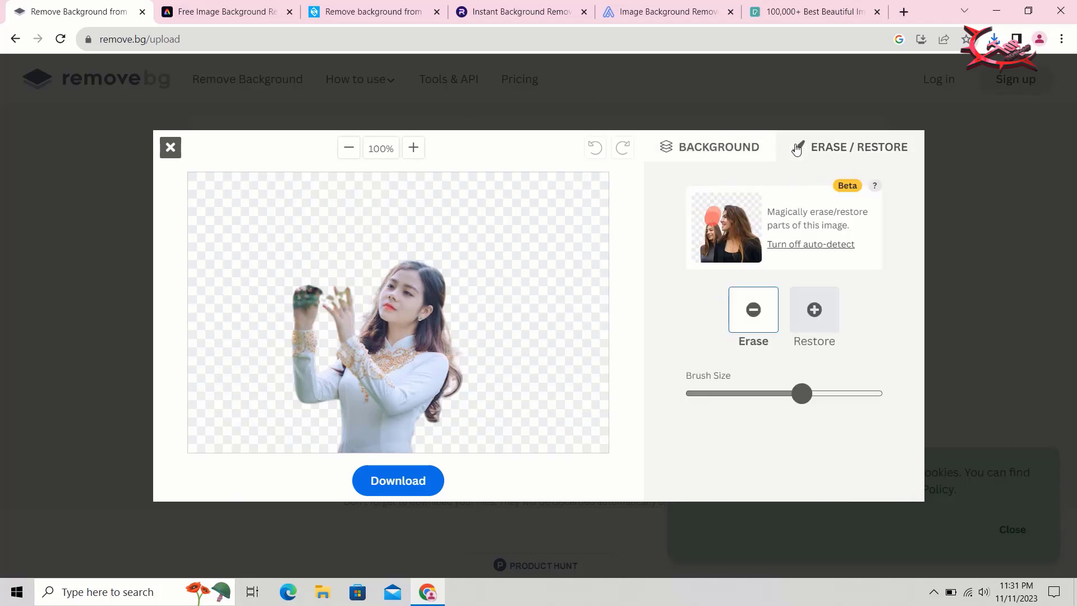
mouse_move(336, 335)
mouse_down()
mouse_move(266, 327)
mouse_move(286, 296)
mouse_move(323, 312)
mouse_up()
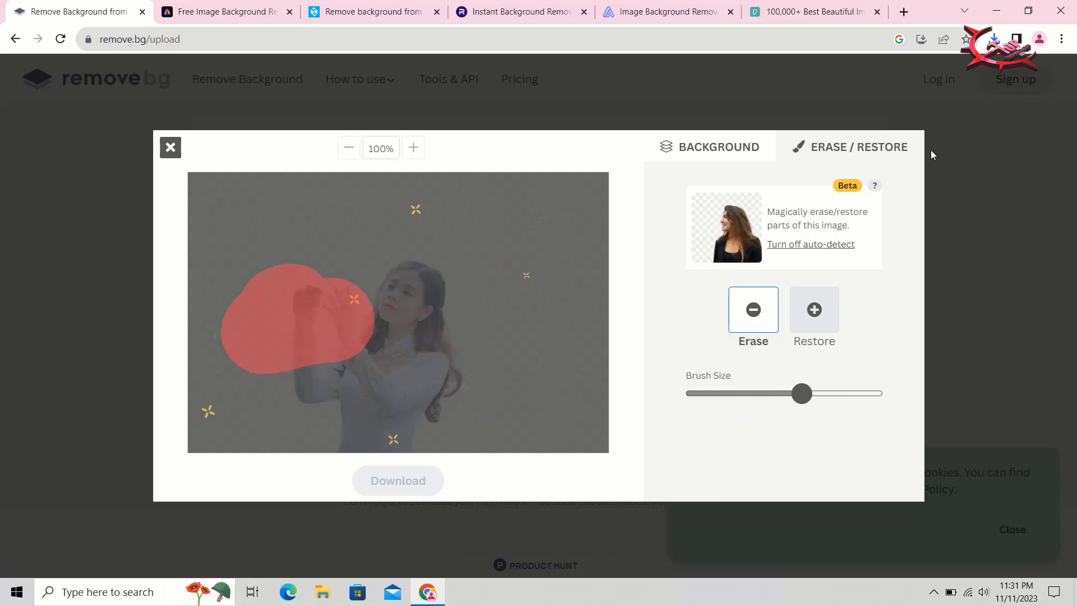
click(171, 148)
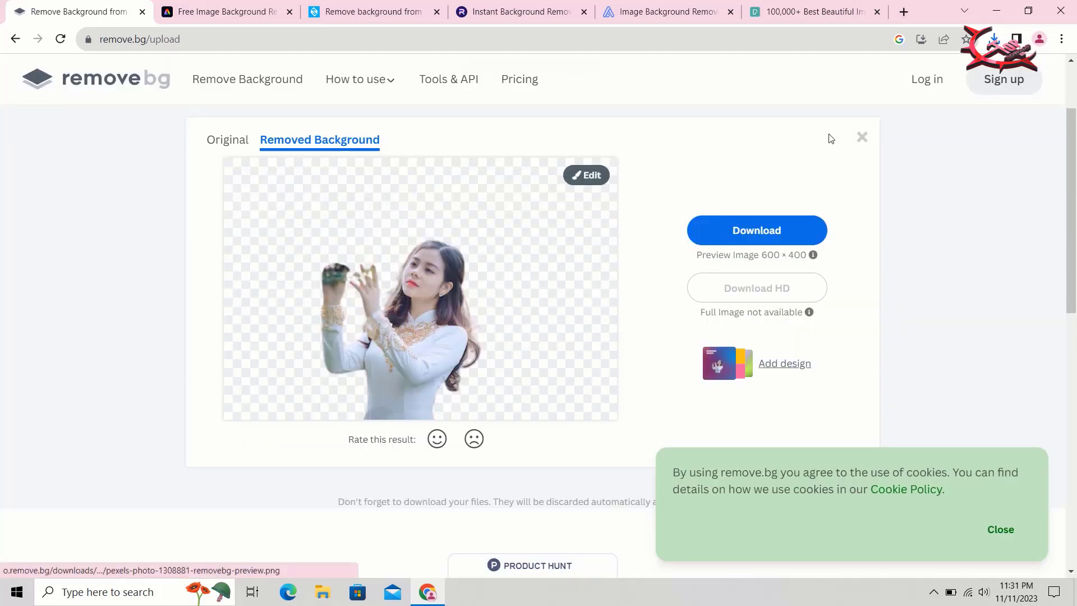
Reopen the image editor and replace the background with the colourful beach huts photo, using the second blur level.
click(597, 179)
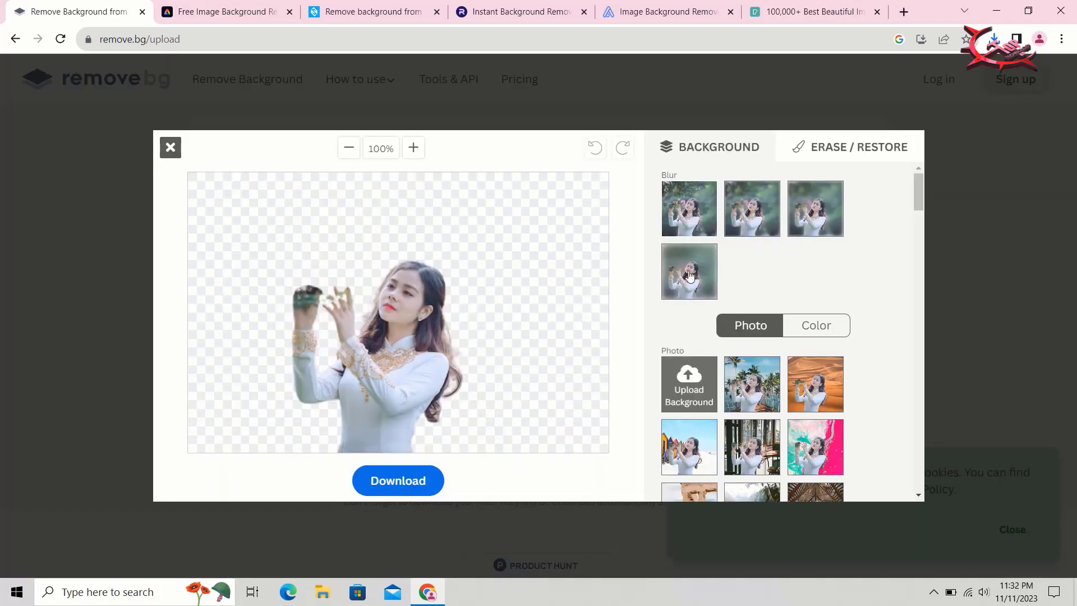
click(689, 275)
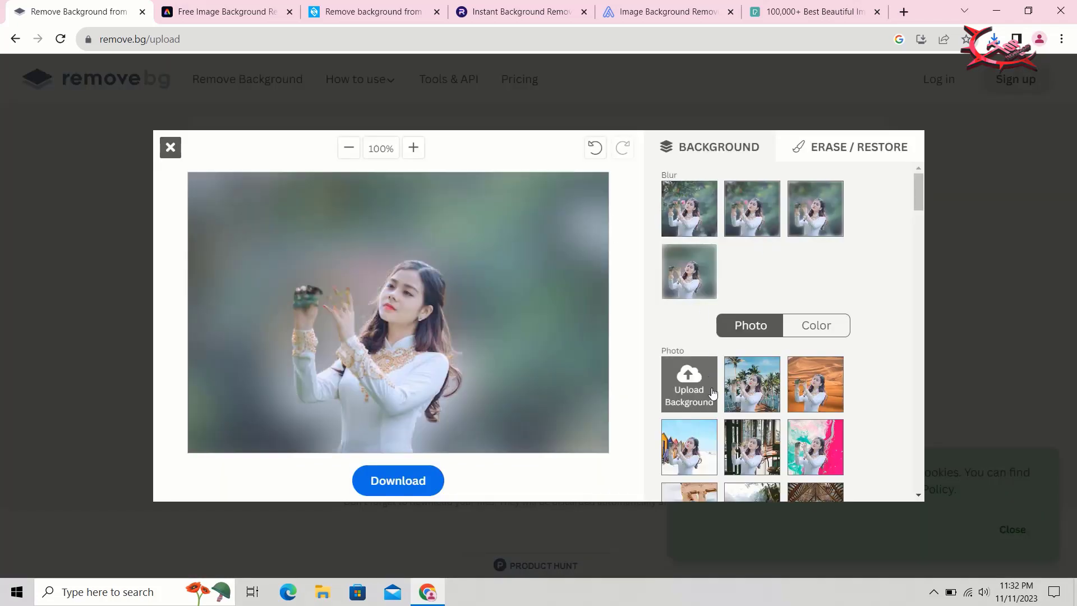
scroll(711, 397, down, 2)
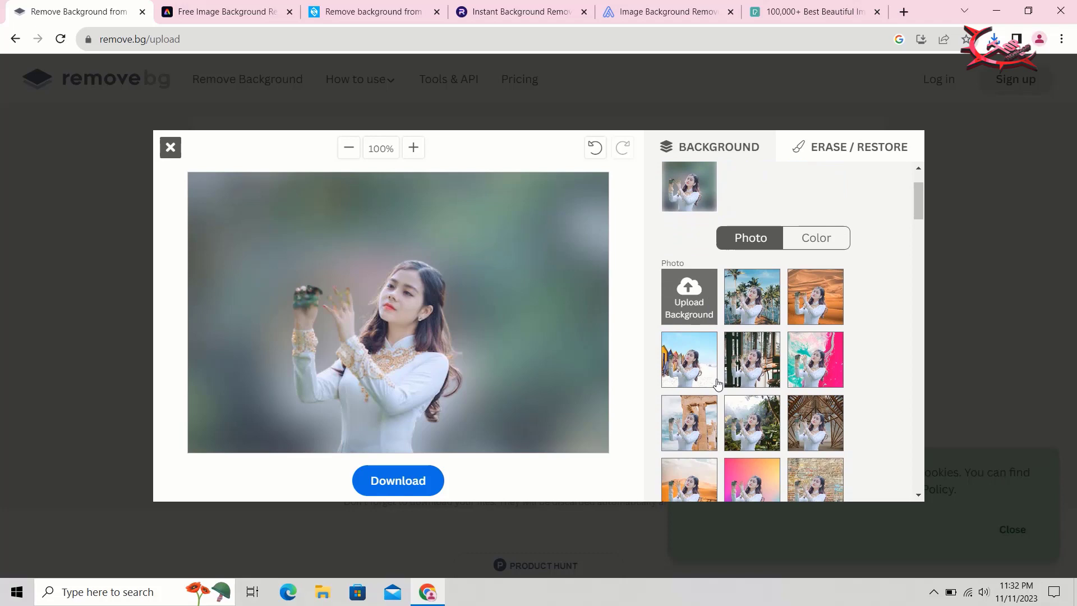
click(768, 307)
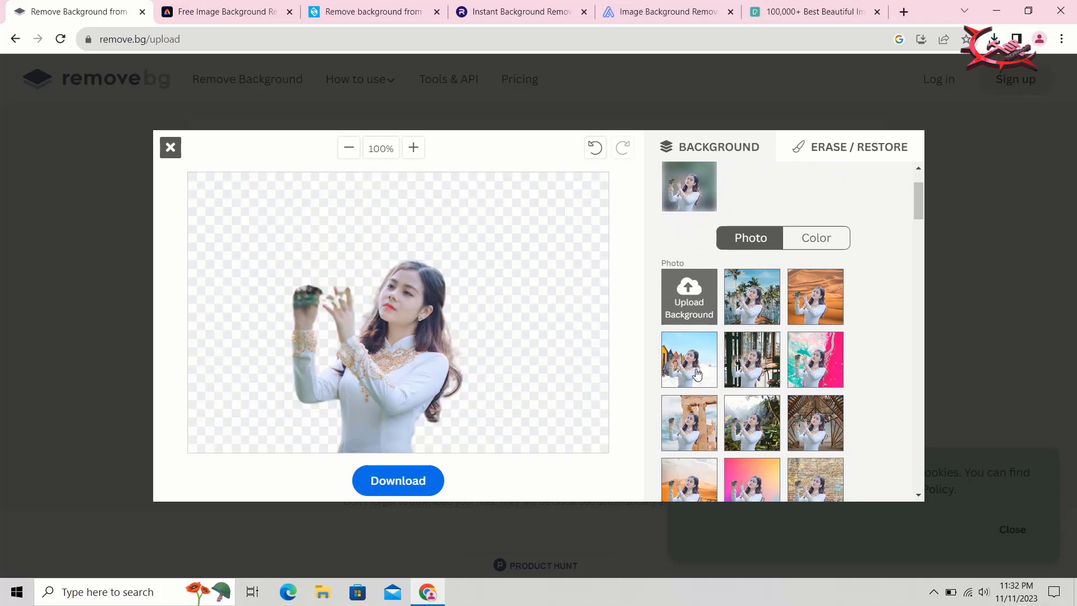
scroll(697, 375, down, 2)
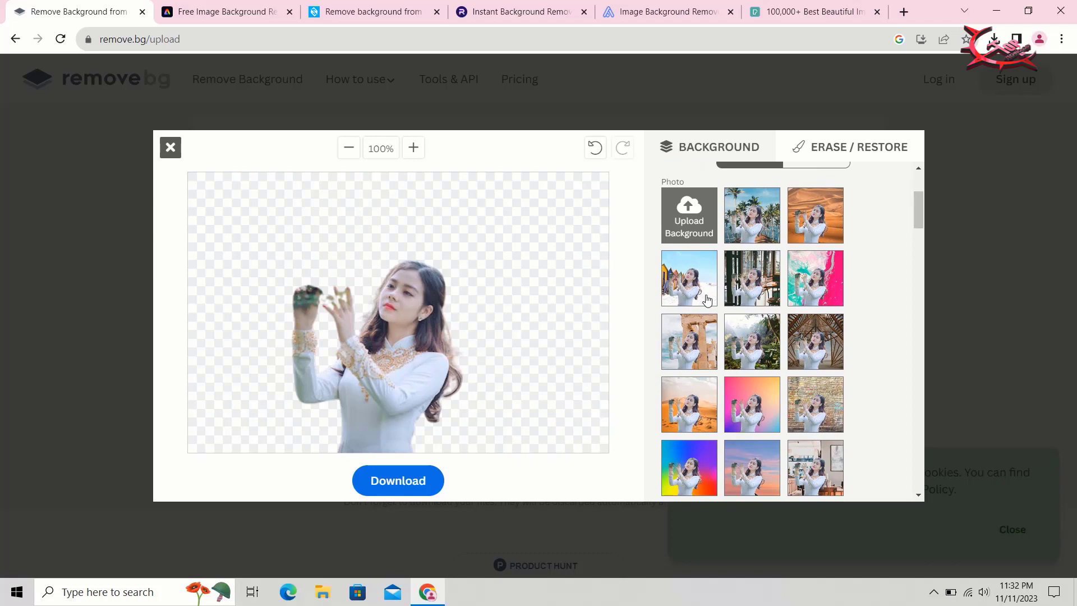
scroll(725, 264, up, 4)
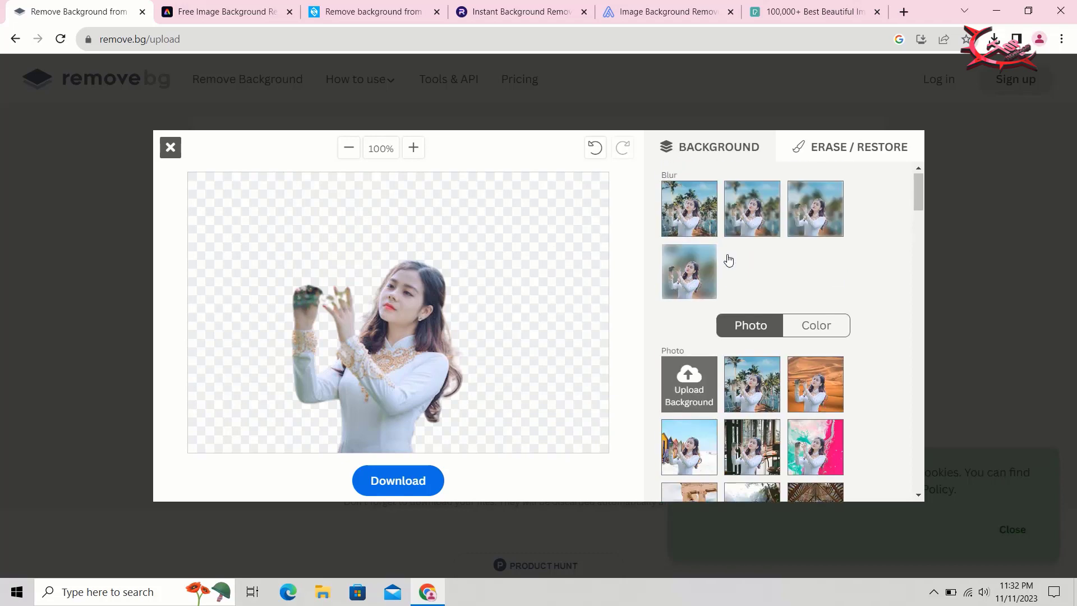
click(758, 209)
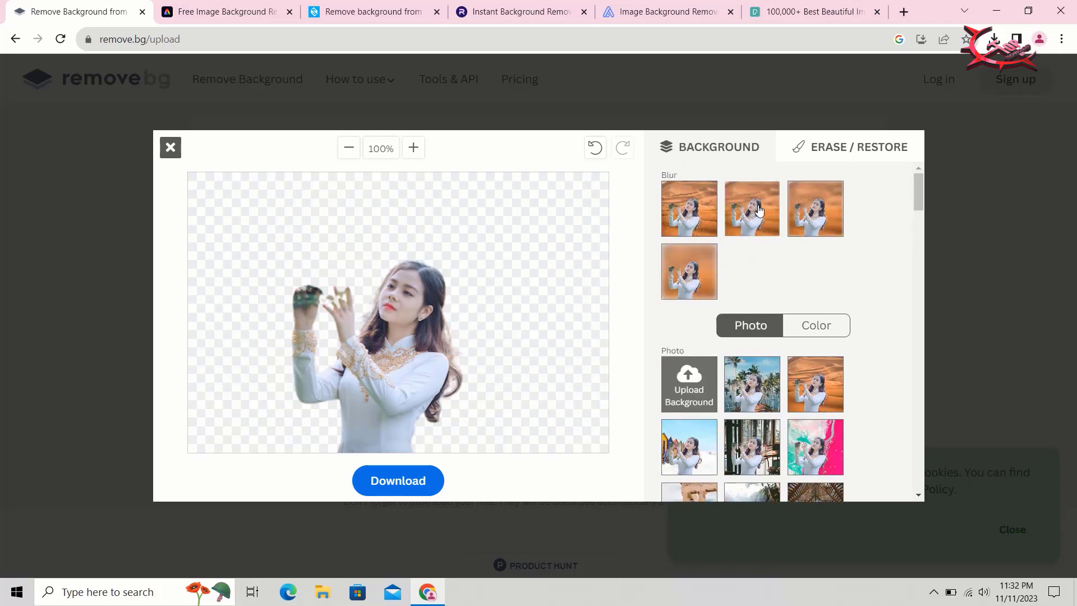
scroll(768, 281, down, 2)
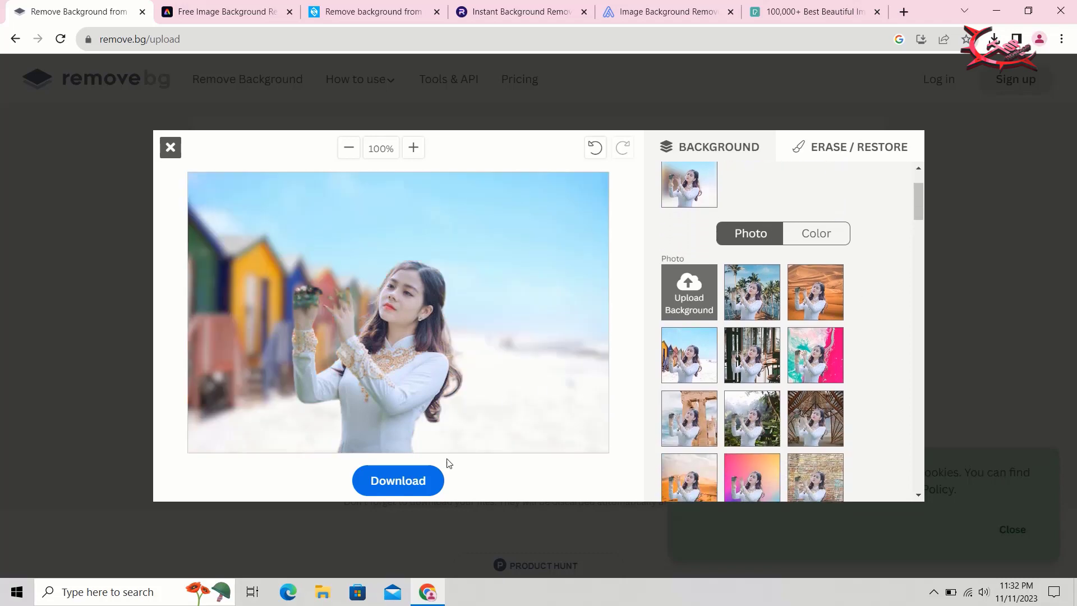
Download the edited image, open the downloaded PNG, and close the share dialog.
click(411, 486)
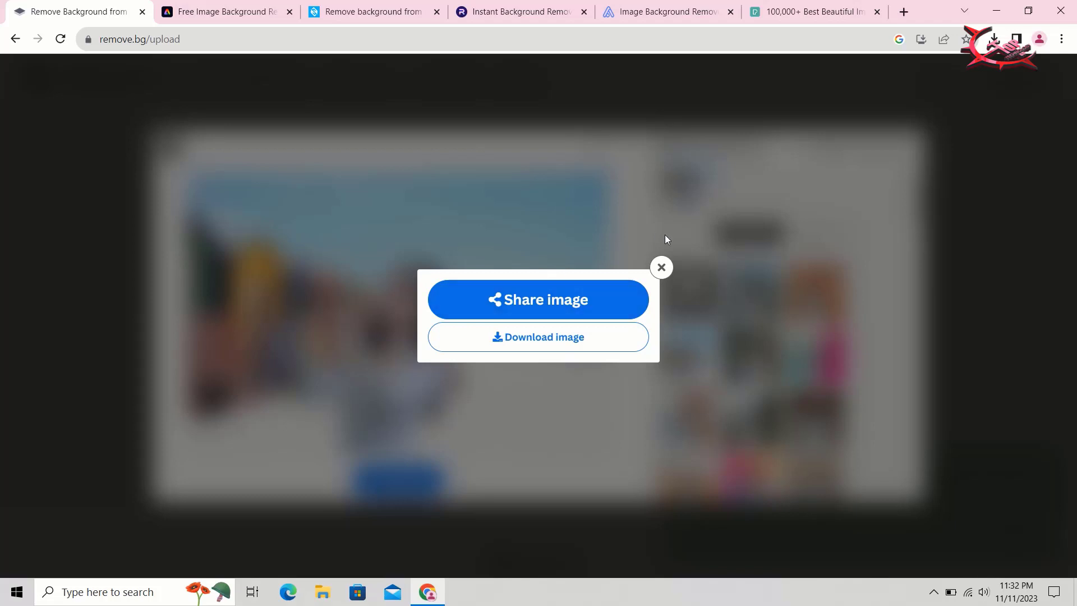
click(563, 340)
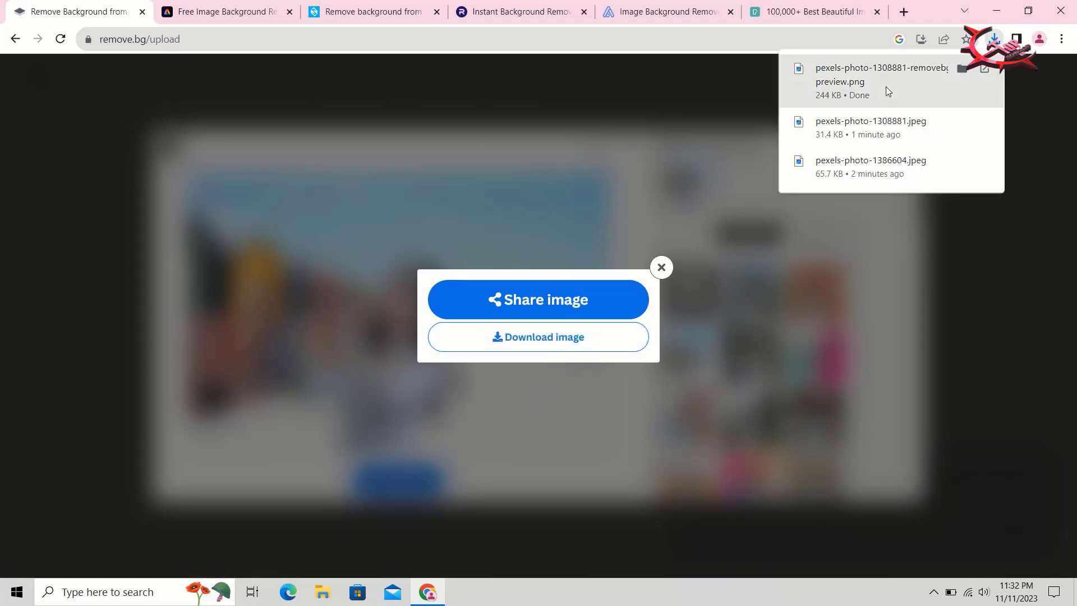
click(886, 86)
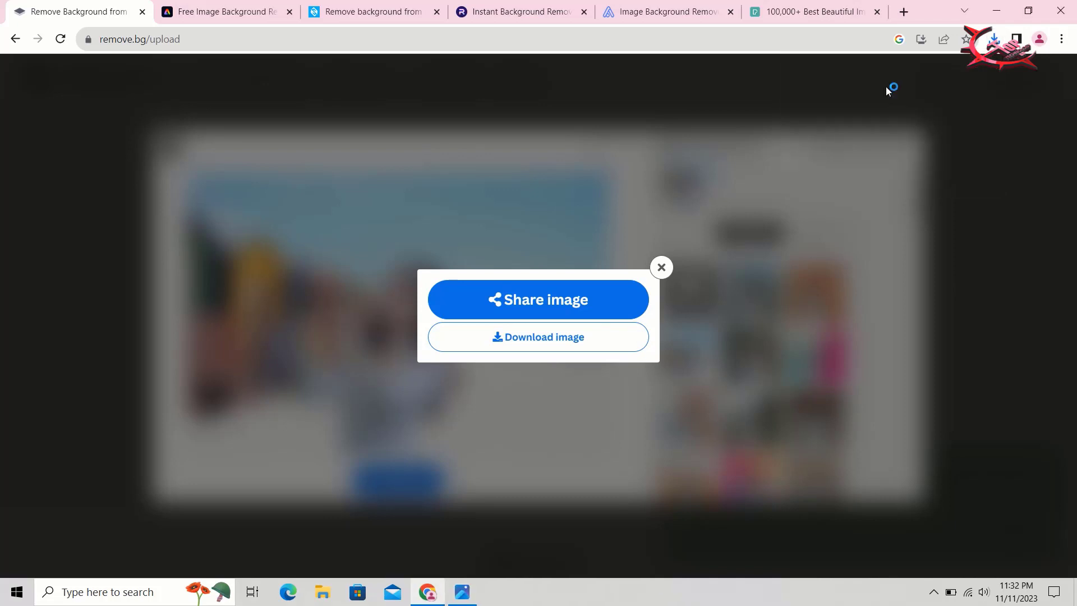
click(661, 268)
click(662, 274)
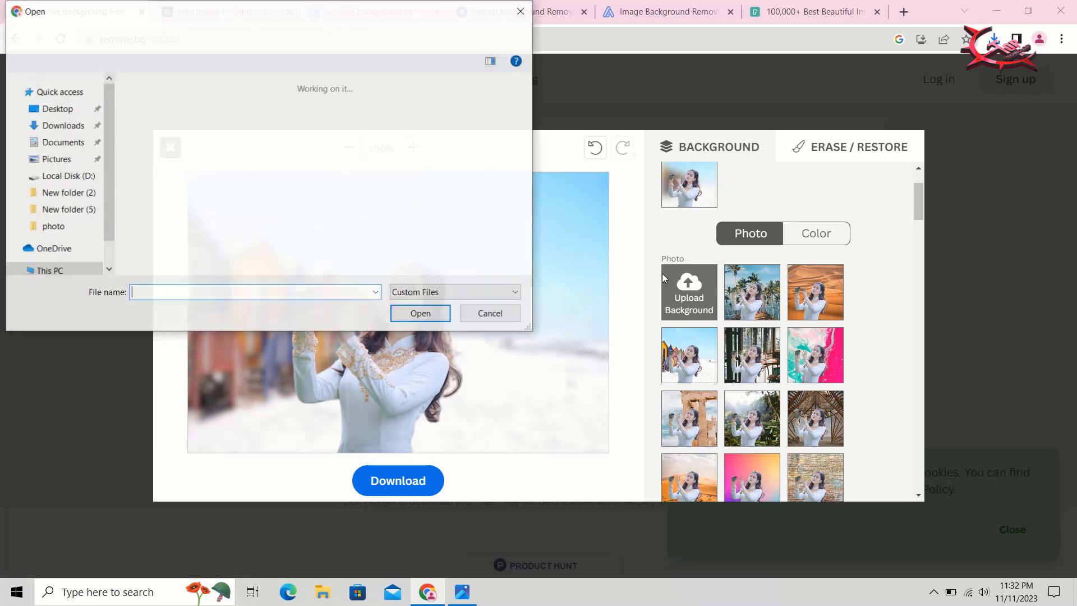
click(477, 314)
Close the remove.bg image editor and look over the rest of the result page.
click(219, 5)
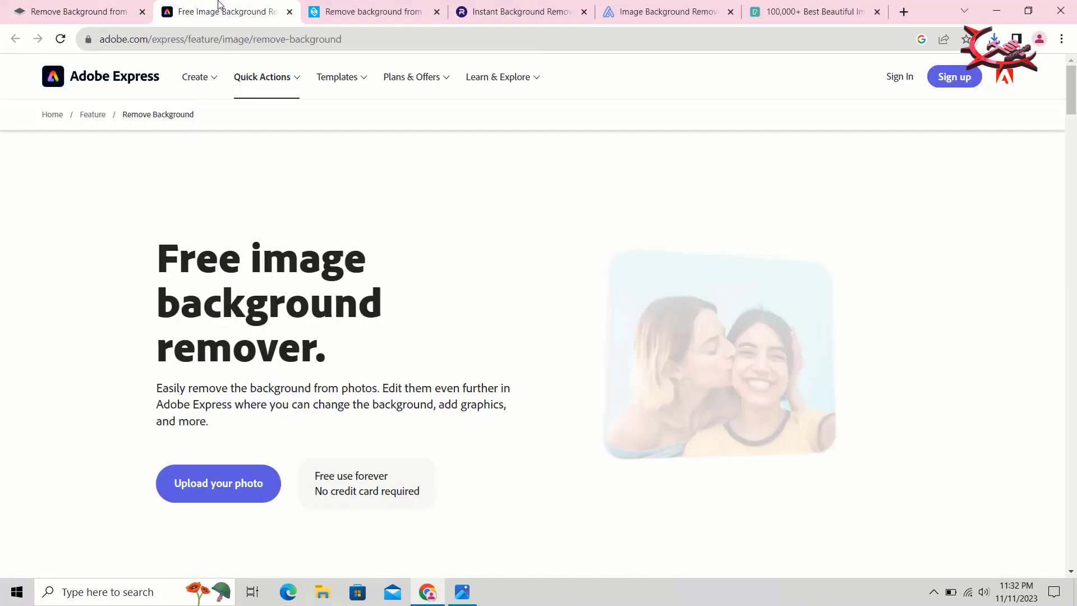
click(97, 5)
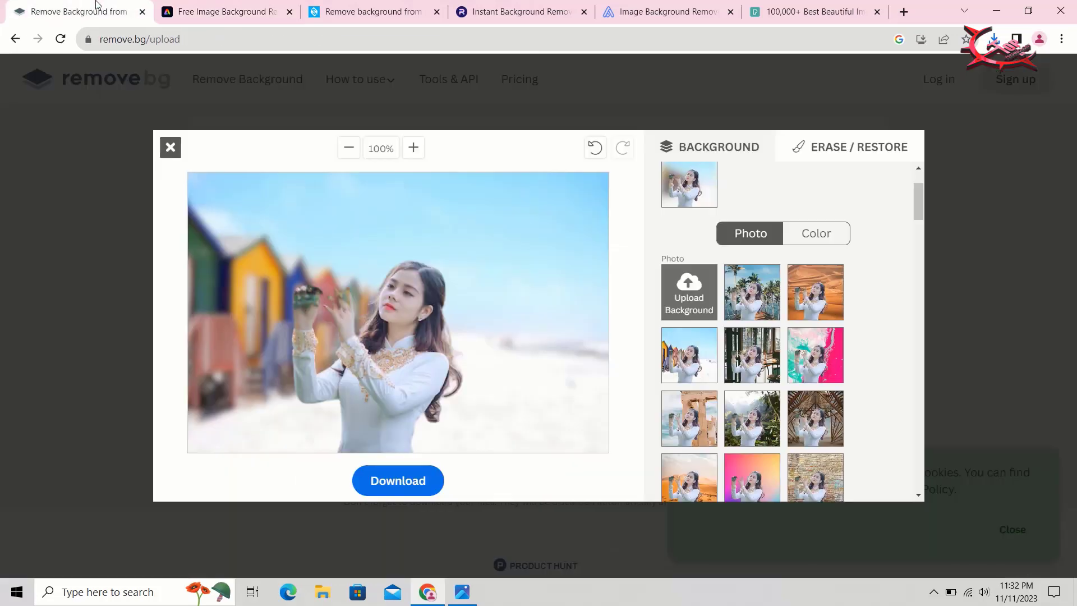
click(177, 156)
scroll(392, 228, down, 4)
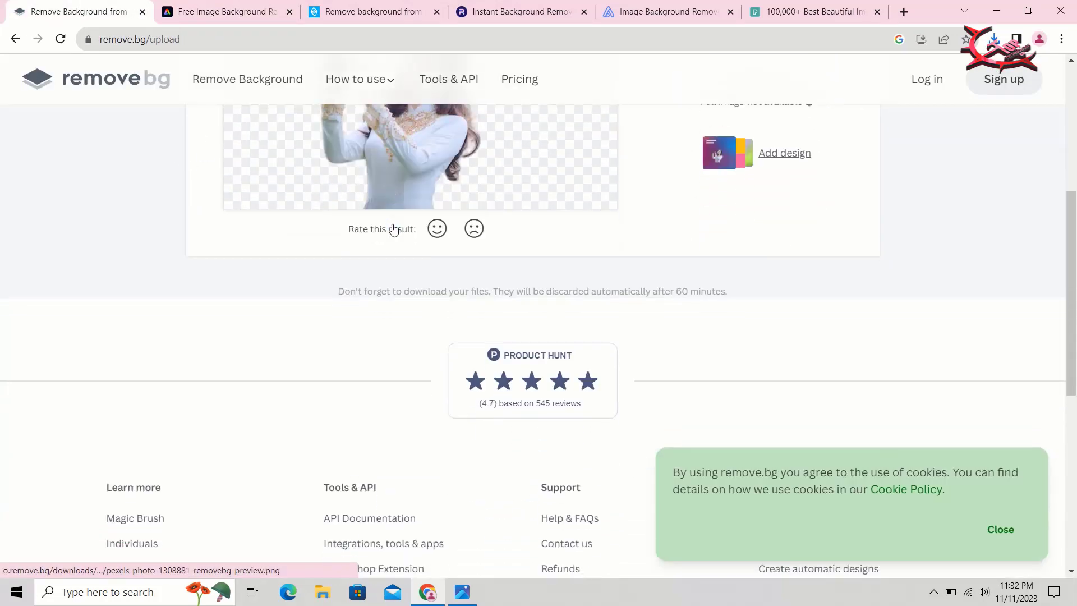
scroll(394, 228, down, 5)
scroll(392, 231, up, 10)
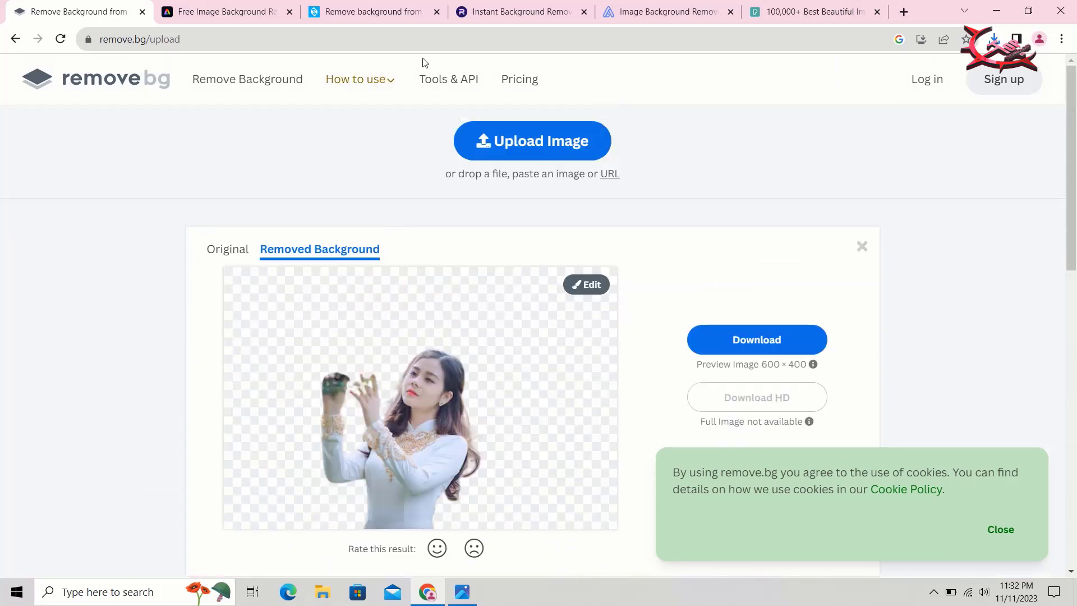
Open the Tools & API page of remove.bg and browse the featured integrations.
click(459, 84)
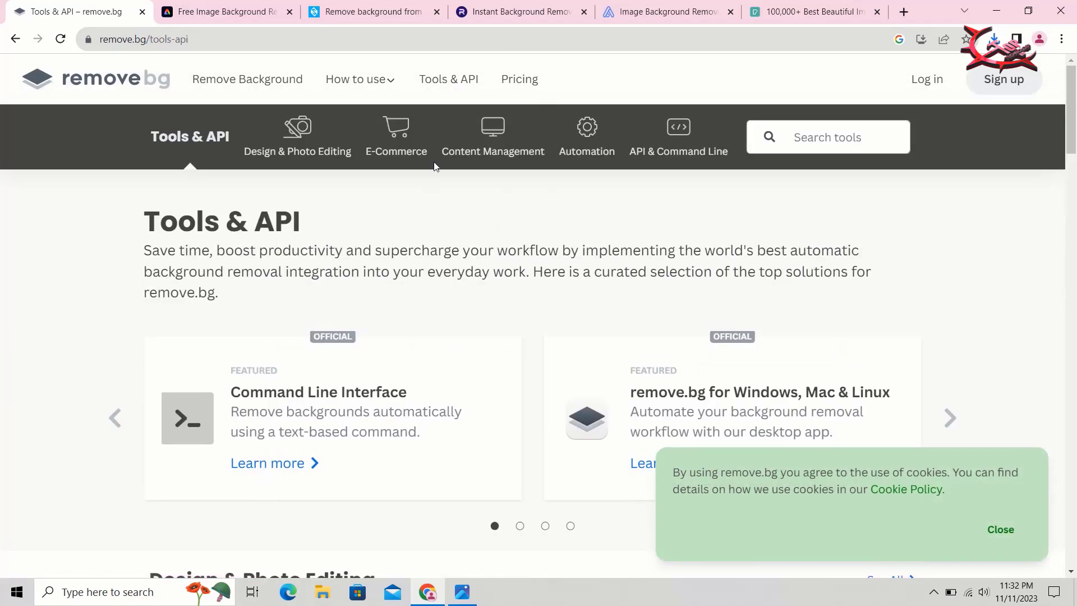
scroll(454, 171, down, 4)
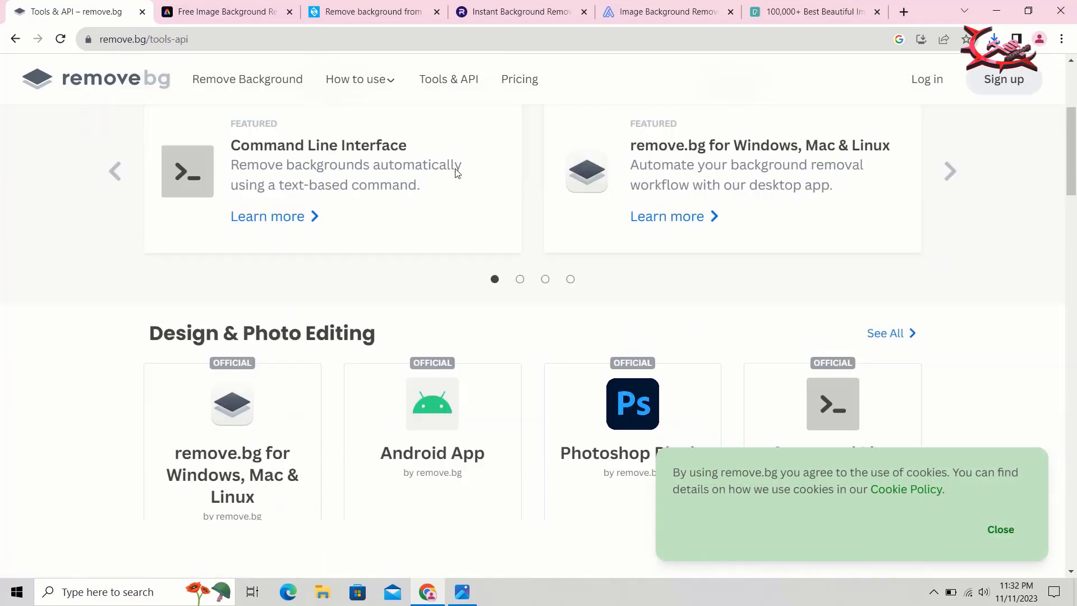
Look over the rest of the Tools & API page, and review the plans and FAQ on remove.bg's pricing page.
scroll(455, 172, down, 10)
scroll(455, 172, up, 14)
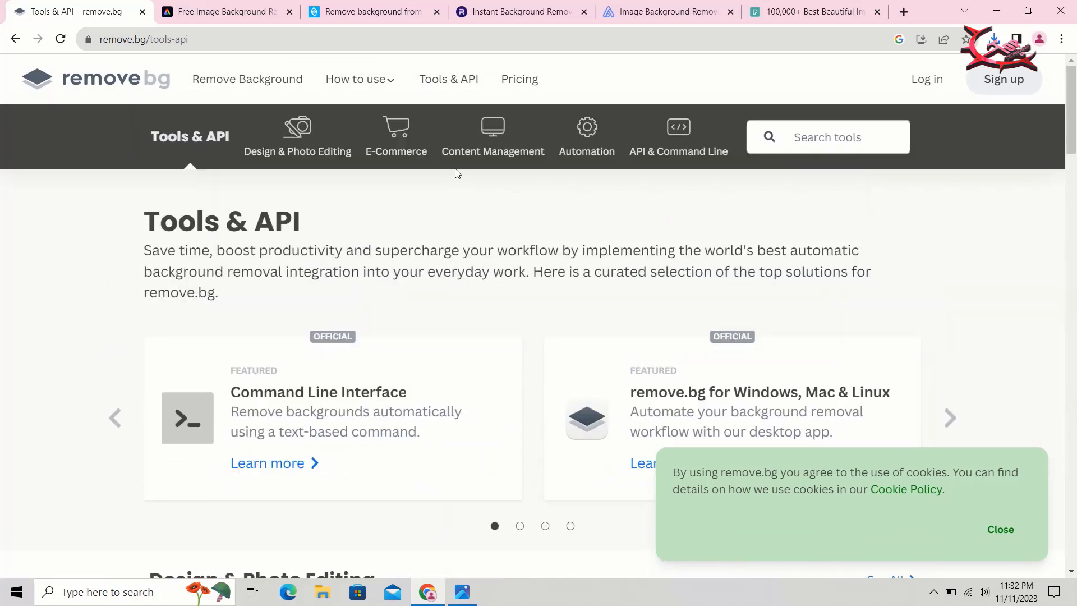
click(515, 81)
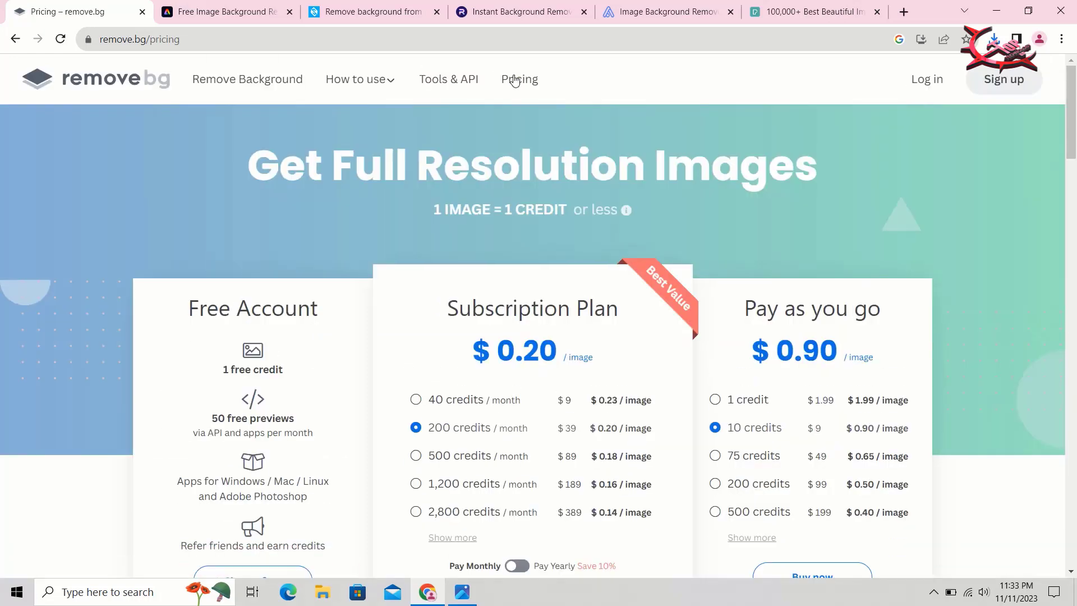
scroll(514, 81, down, 3)
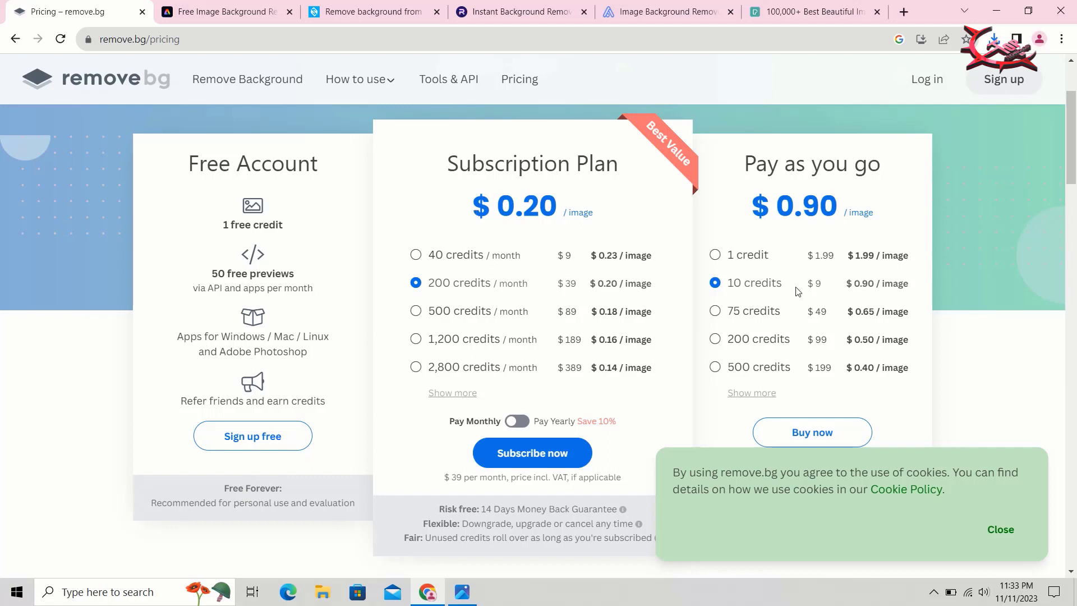
scroll(798, 290, down, 15)
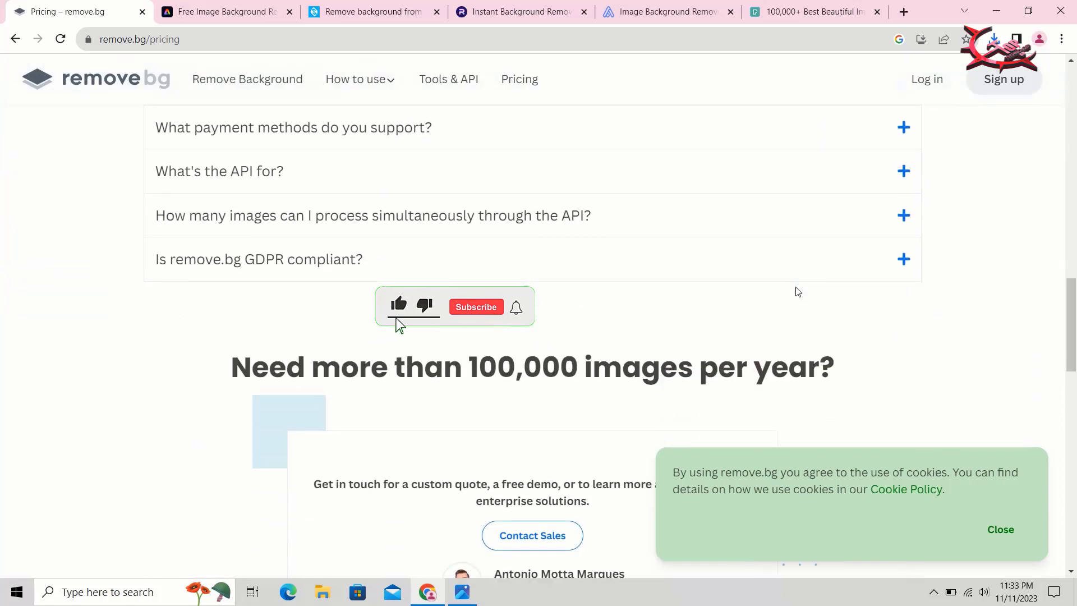
scroll(797, 292, down, 2)
Switch to the Adobe Express background remover and upload pexels-photo-1386604 from the Downloads folder.
click(229, 8)
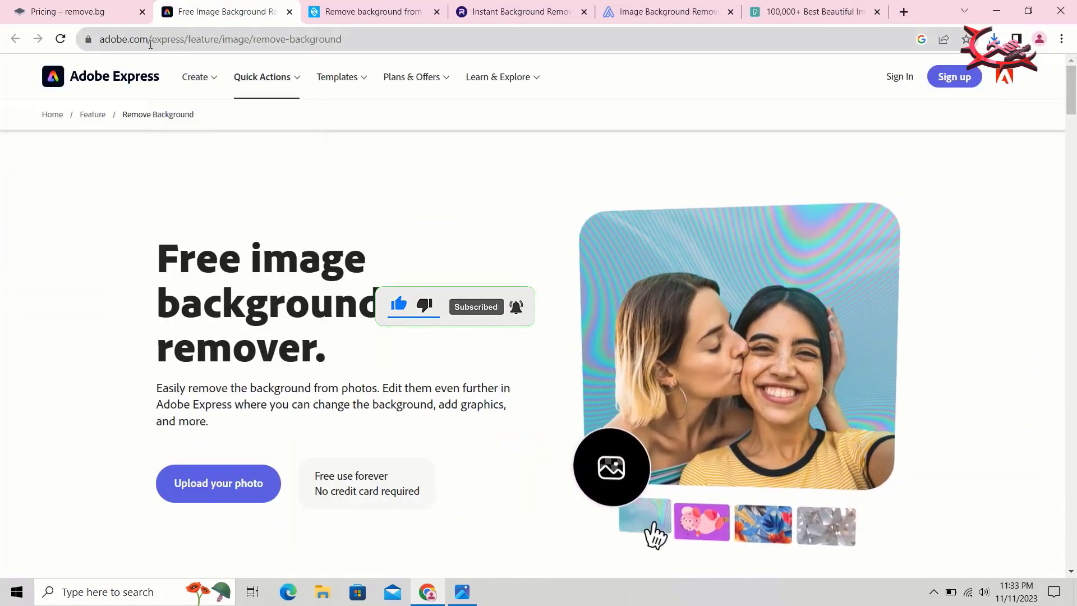
scroll(342, 151, down, 6)
scroll(314, 252, up, 3)
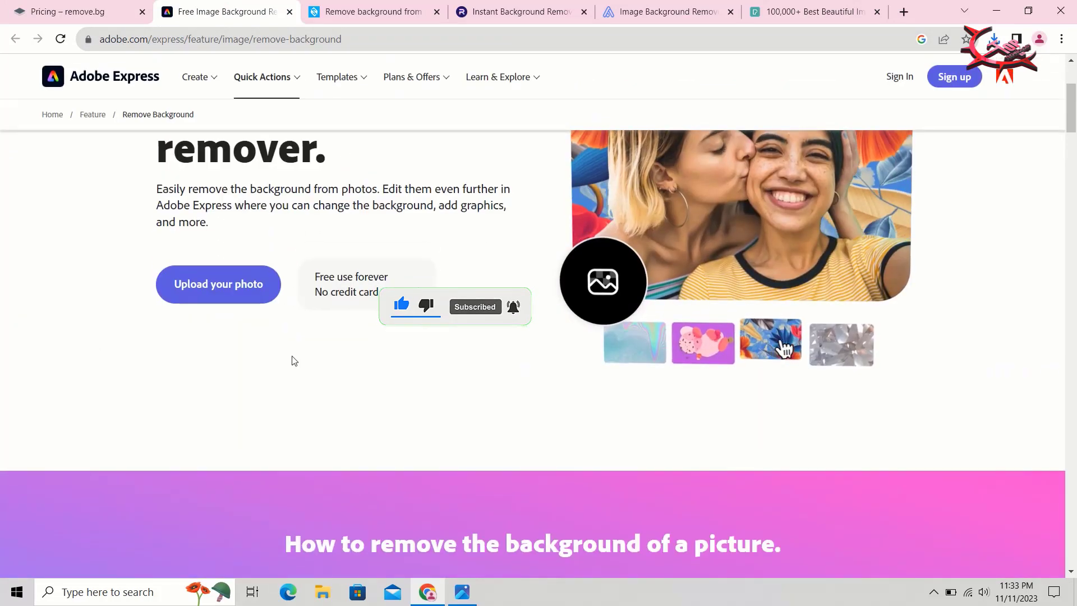
click(243, 290)
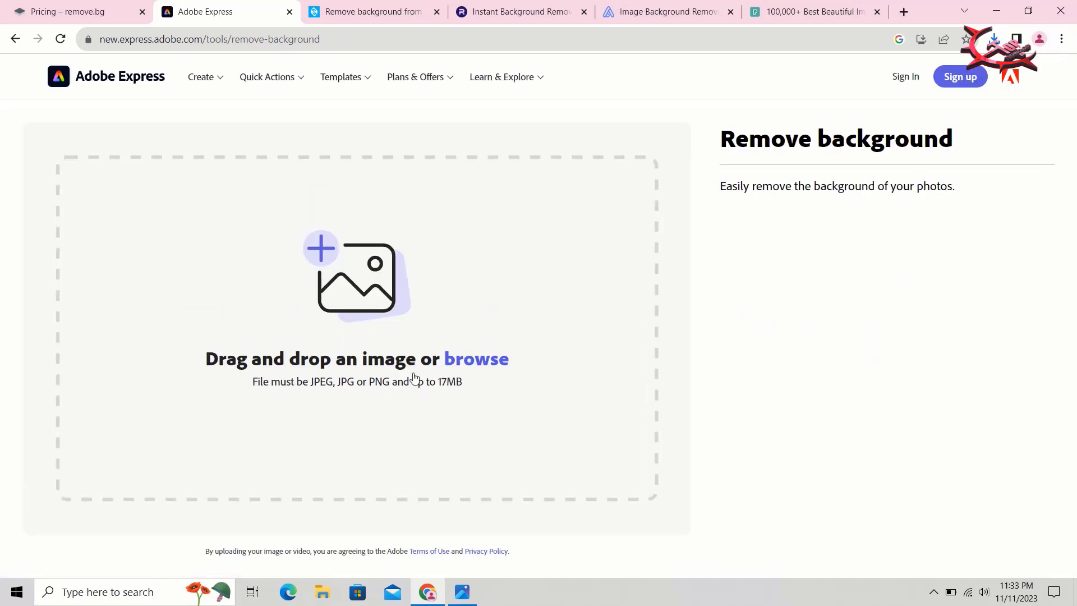
click(474, 367)
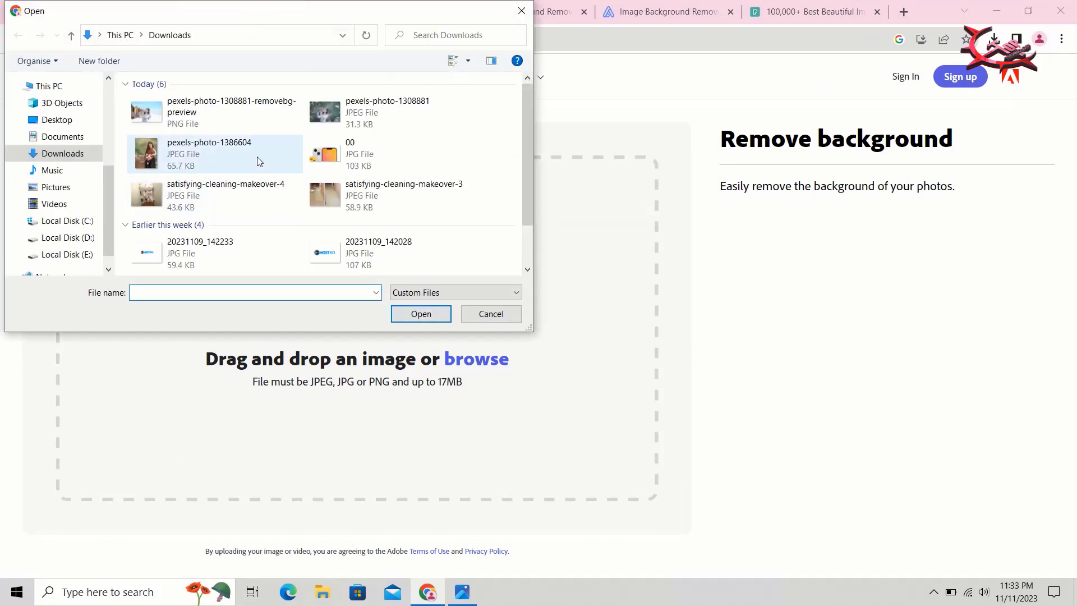
click(279, 154)
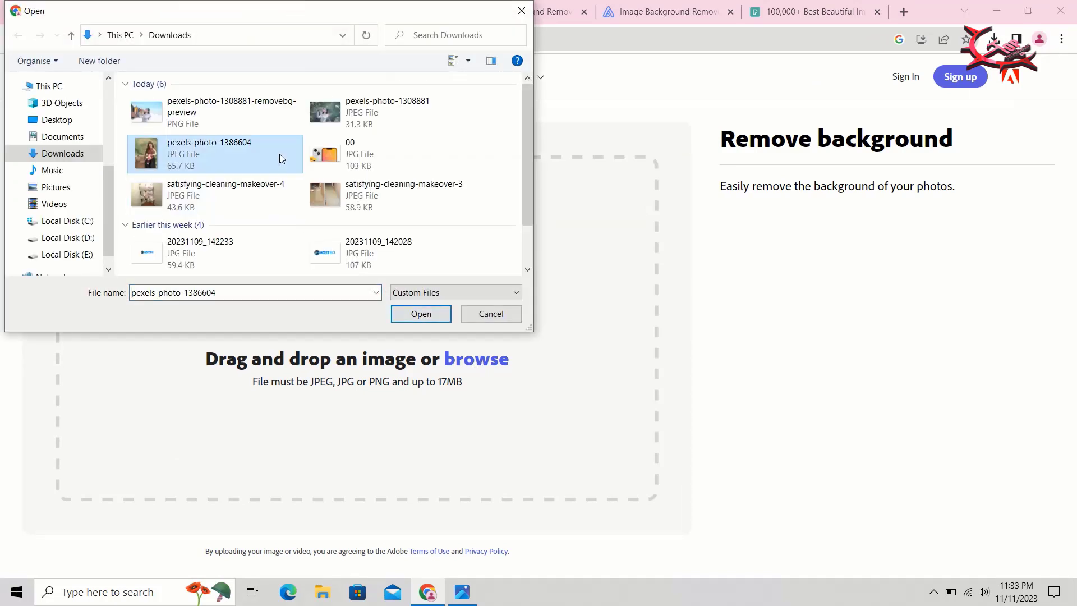
click(405, 316)
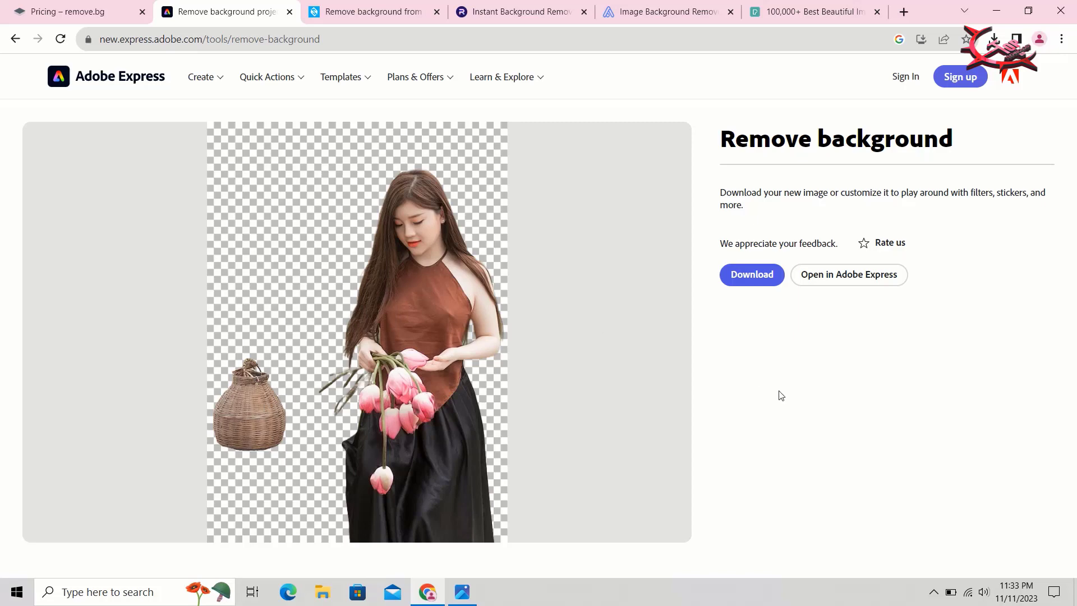
Try to download the cutout from Adobe Express, choosing to sign in with an existing account.
click(776, 275)
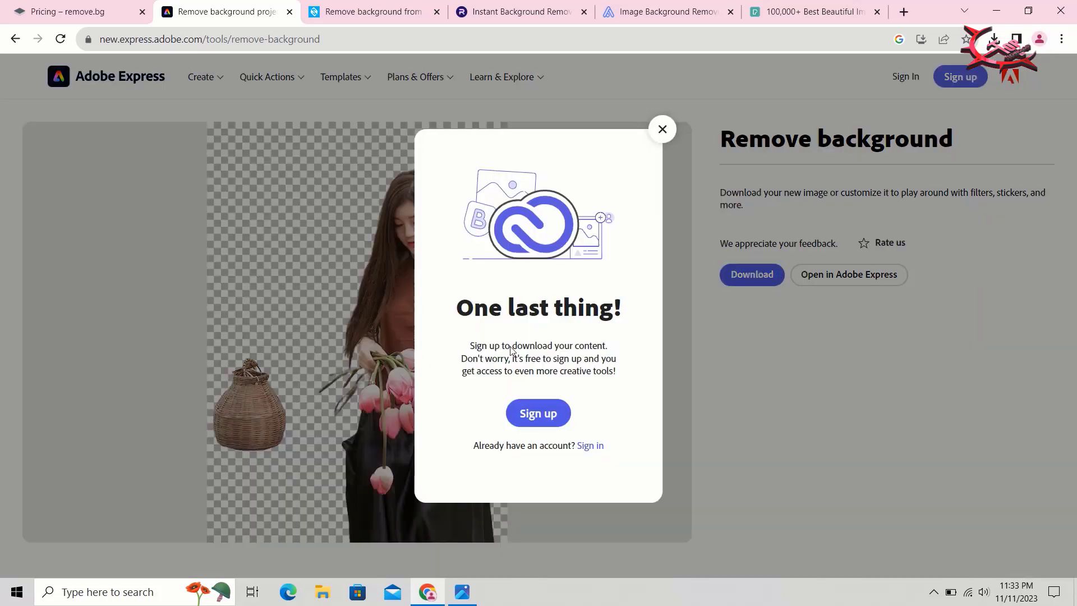
click(583, 447)
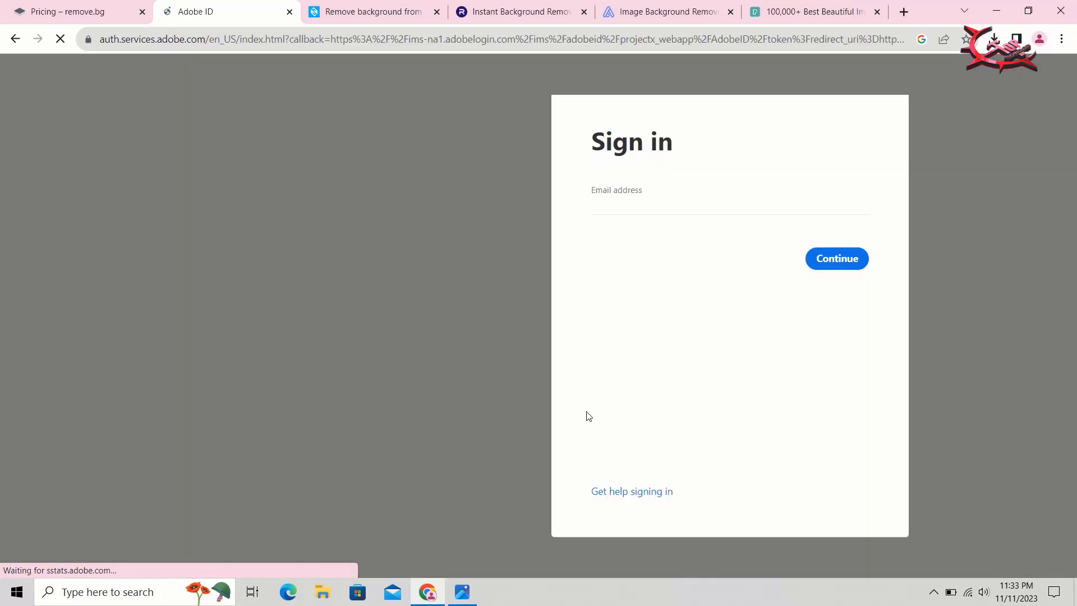
click(652, 207)
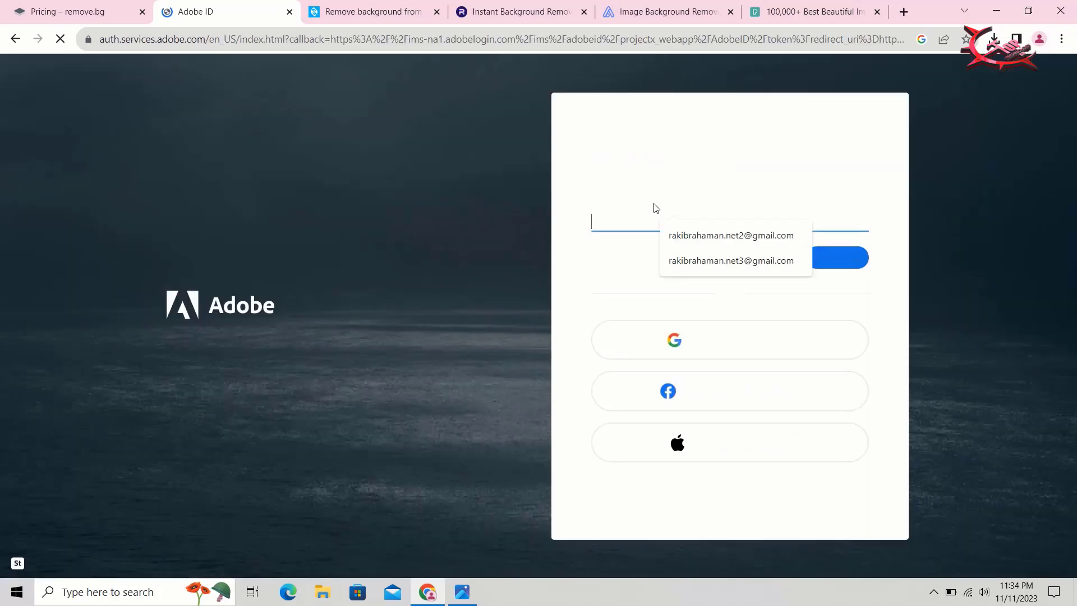
Search for temp mail in a new browser tab, open temp-mail.io, and copy the temporary email address.
click(901, 9)
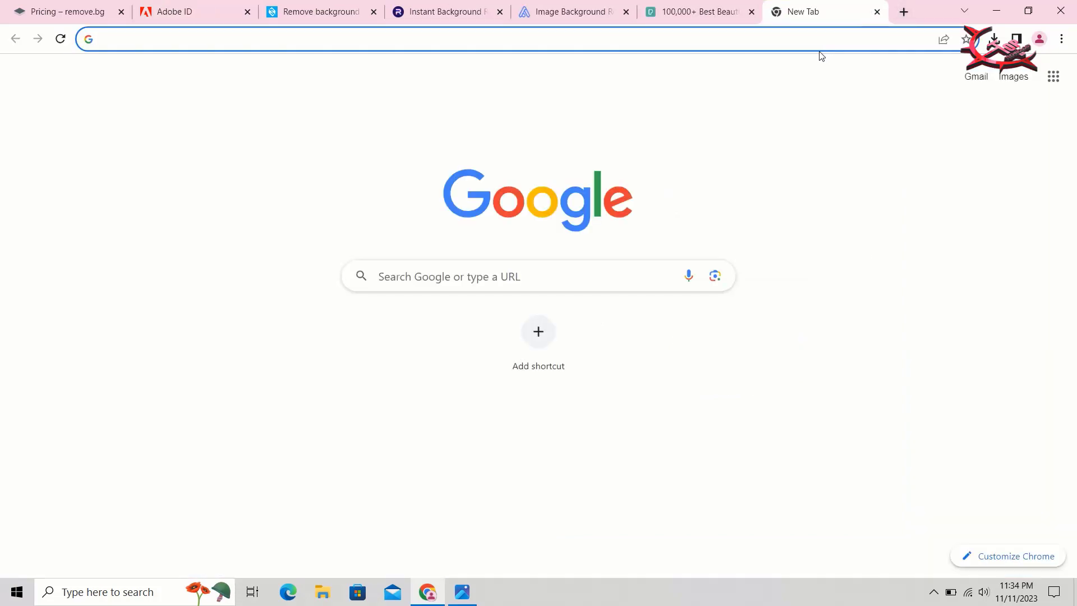
text(te)
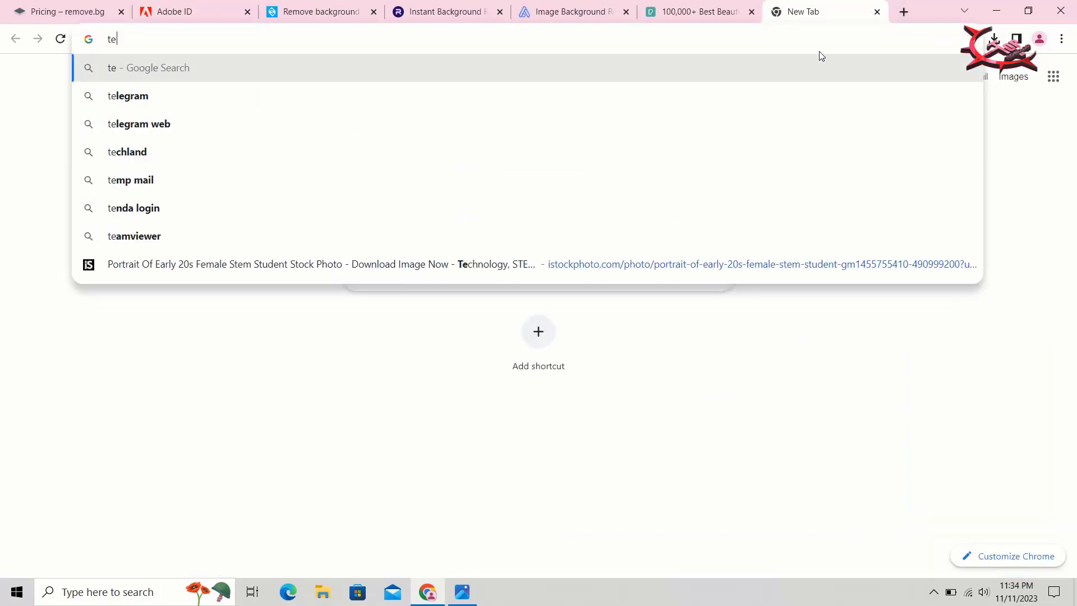
click(247, 191)
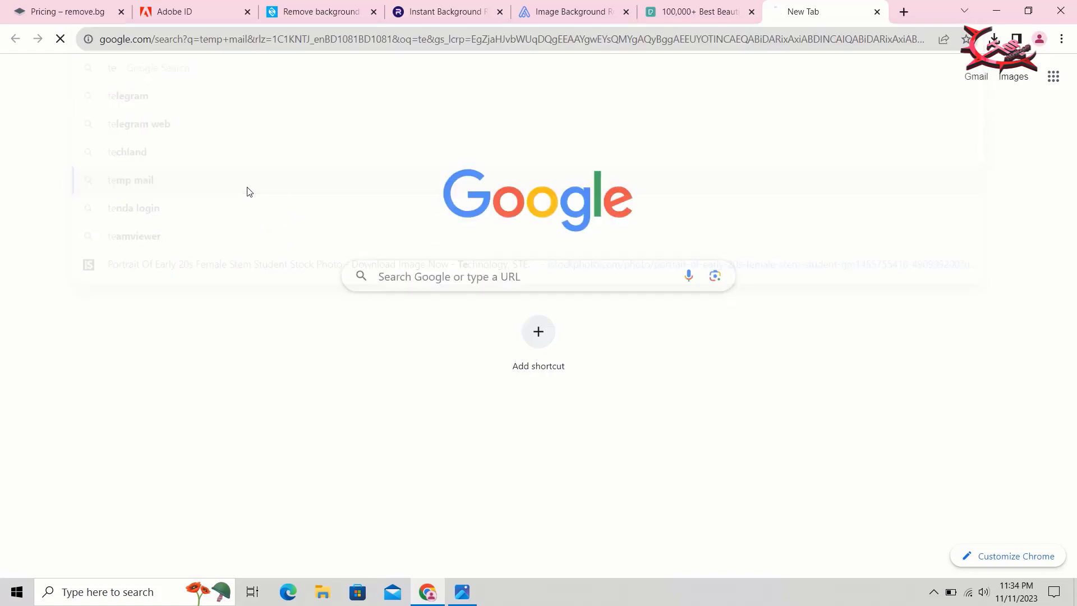
scroll(221, 376, down, 5)
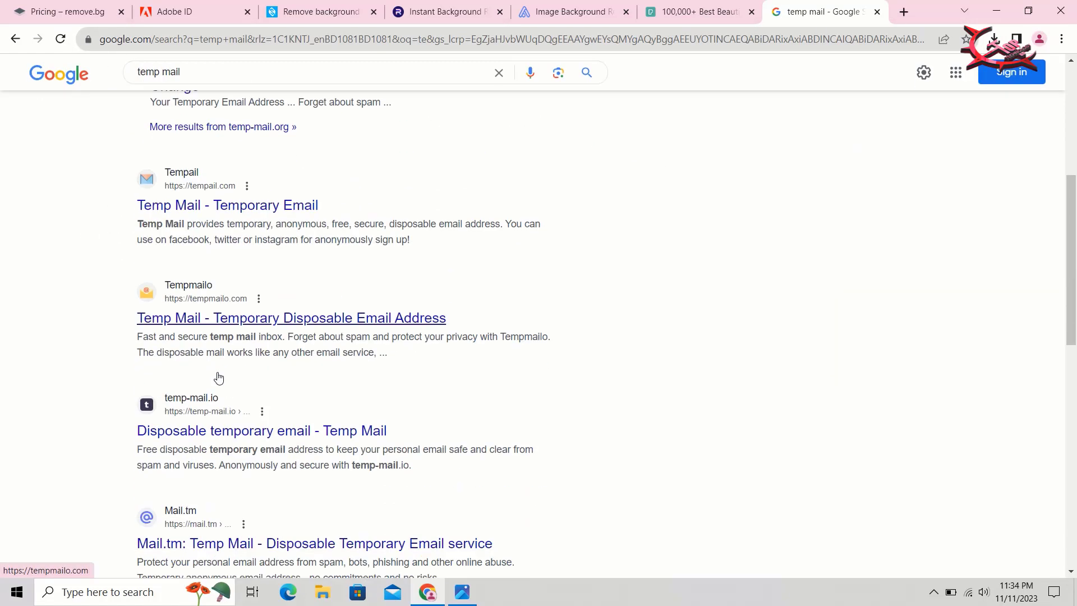
scroll(222, 364, down, 1)
click(217, 365)
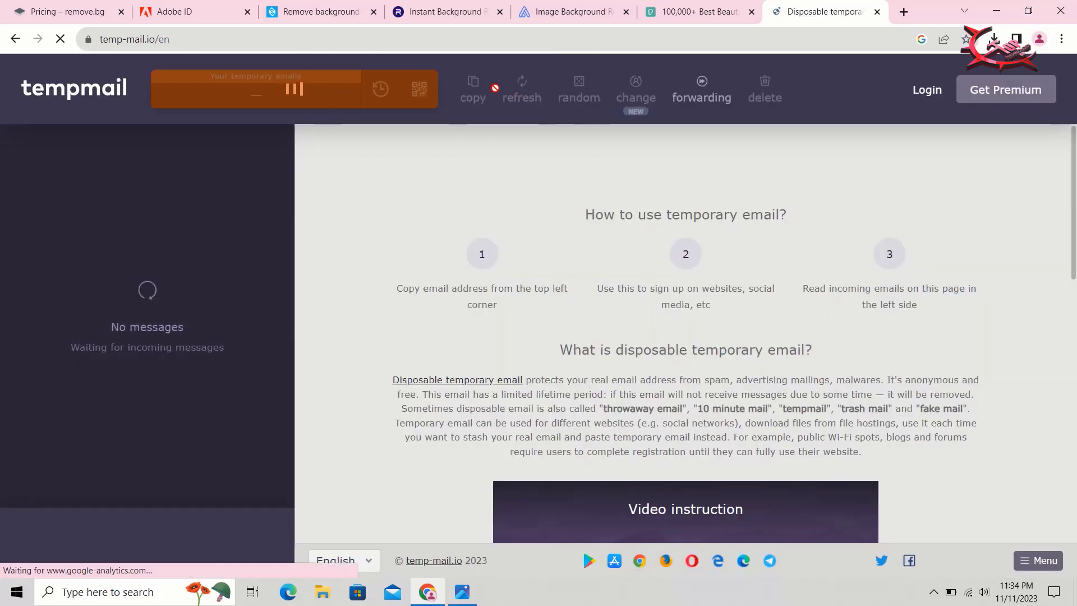
click(473, 92)
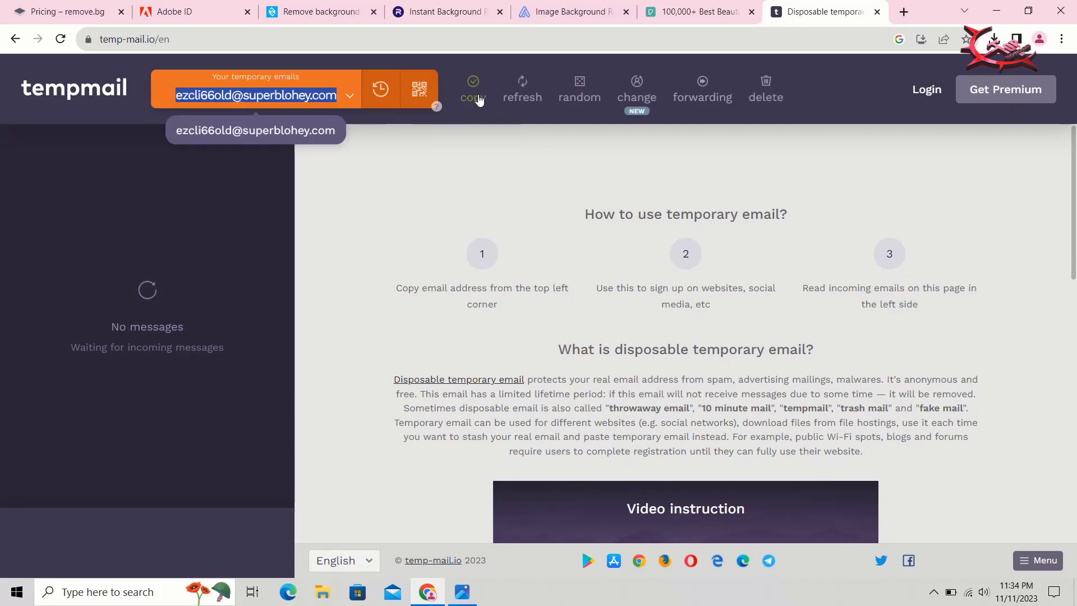
Try to sign in on the Adobe ID page with the copied temporary email address.
click(314, 11)
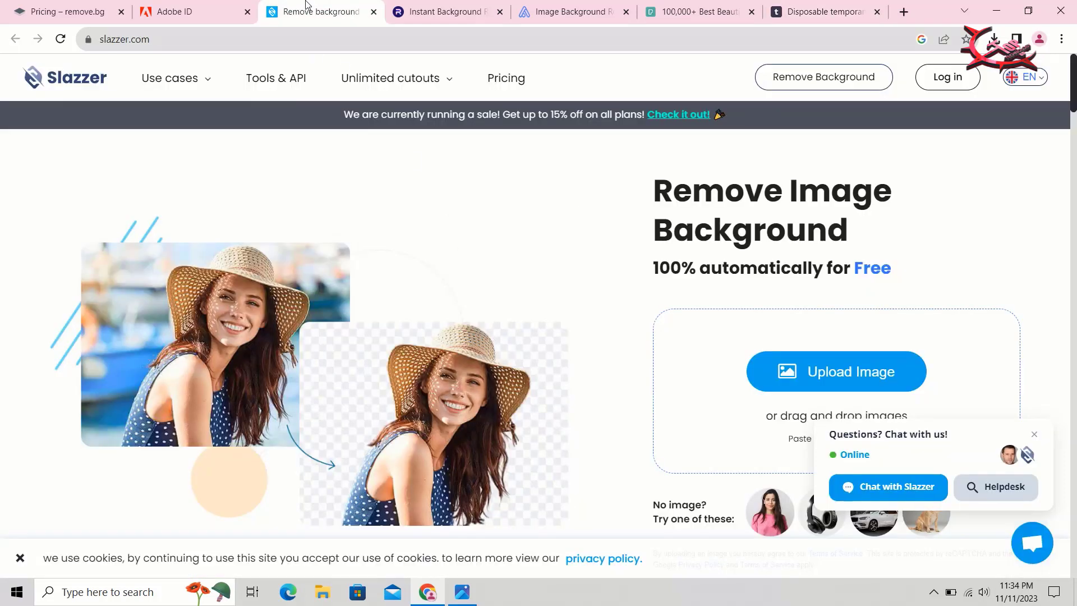
click(187, 6)
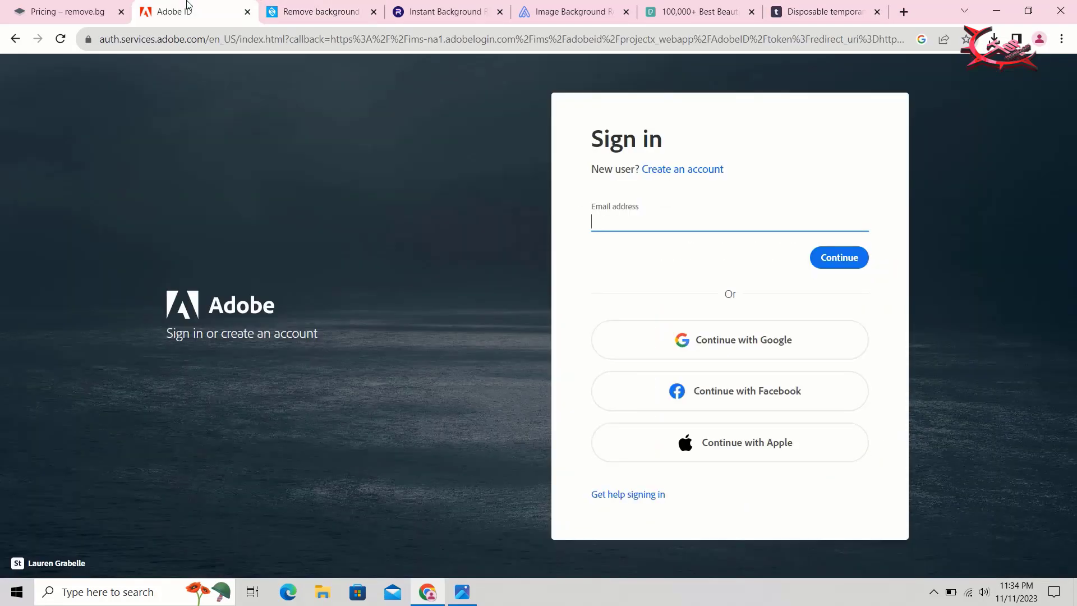
right_click(684, 224)
click(733, 319)
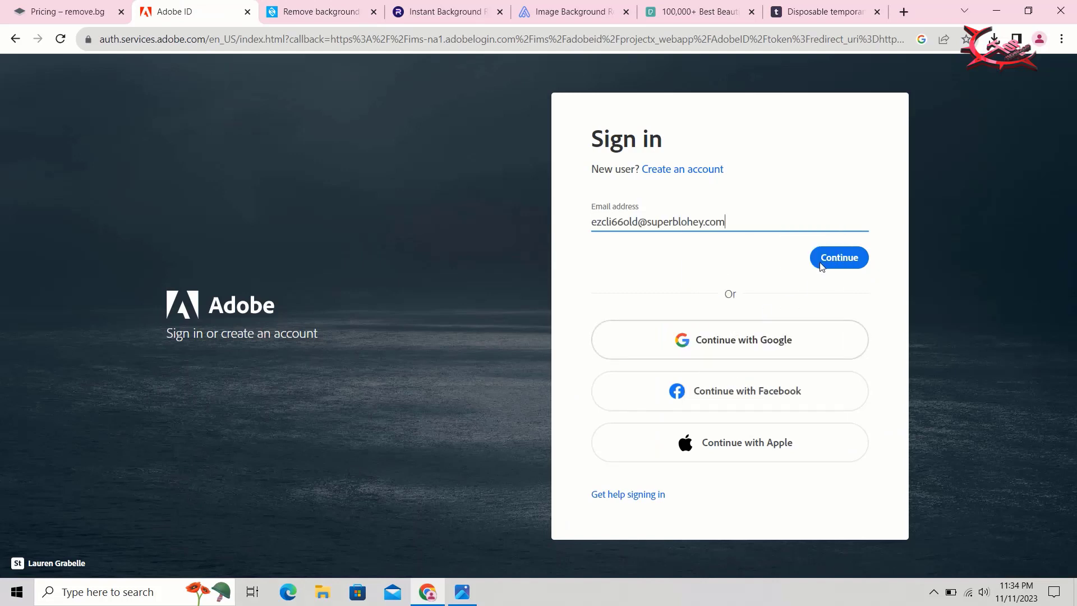
click(840, 261)
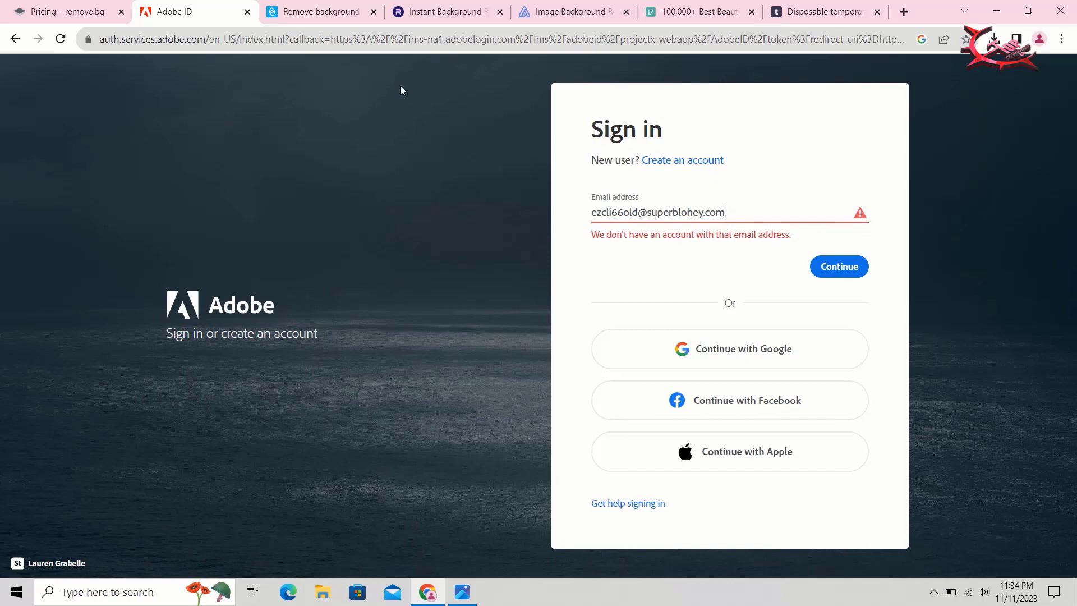
Switch to the Slazzer site, look over its home page, and upload pexels-photo-1386604 from Downloads.
click(304, 5)
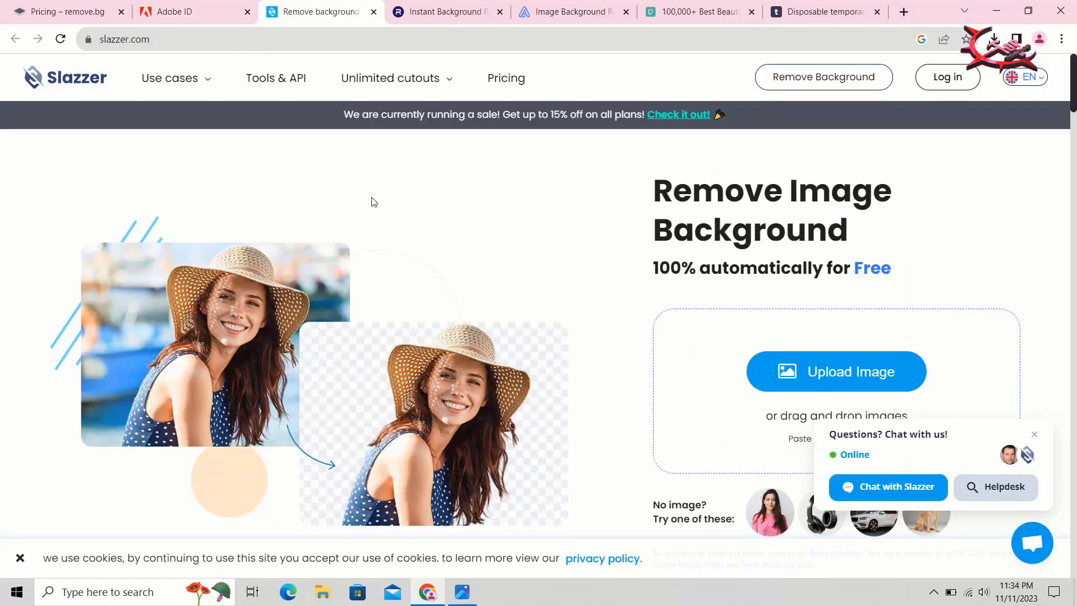
scroll(346, 241, down, 5)
scroll(346, 240, up, 2)
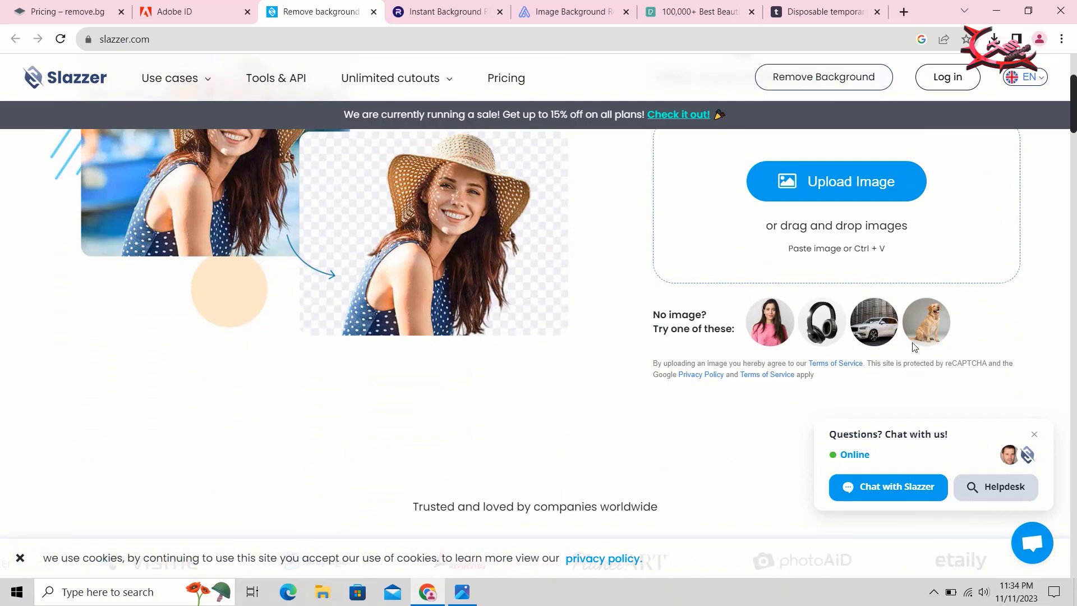
scroll(903, 310, up, 3)
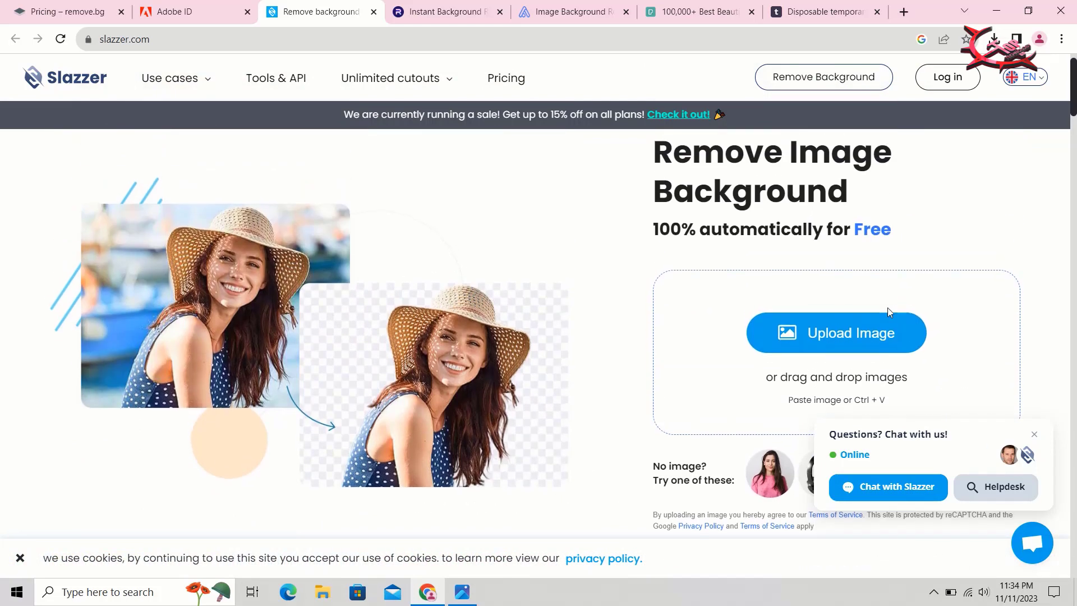
click(891, 336)
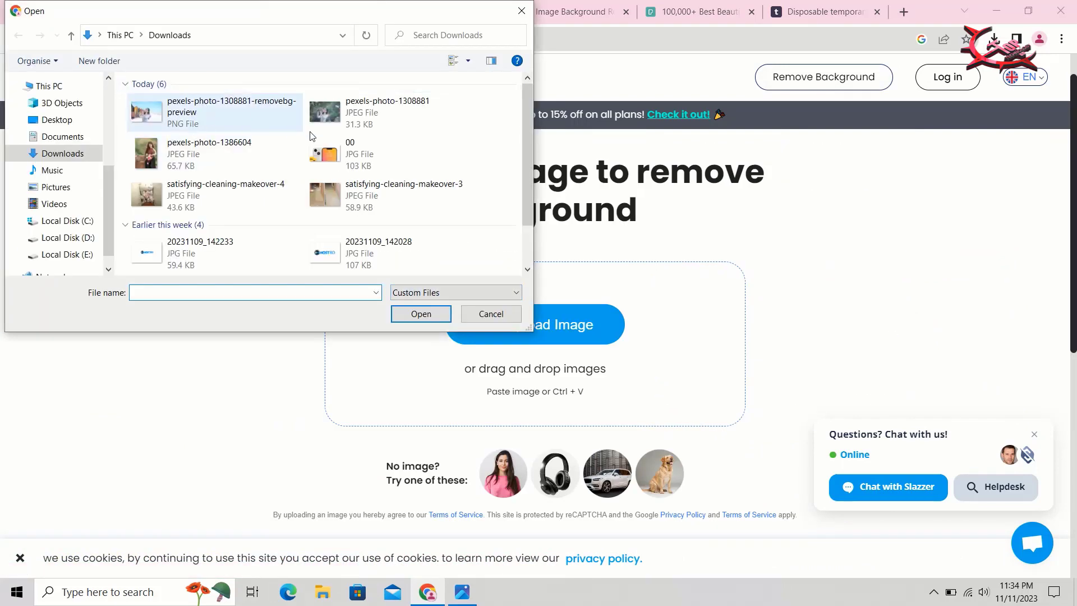
click(259, 160)
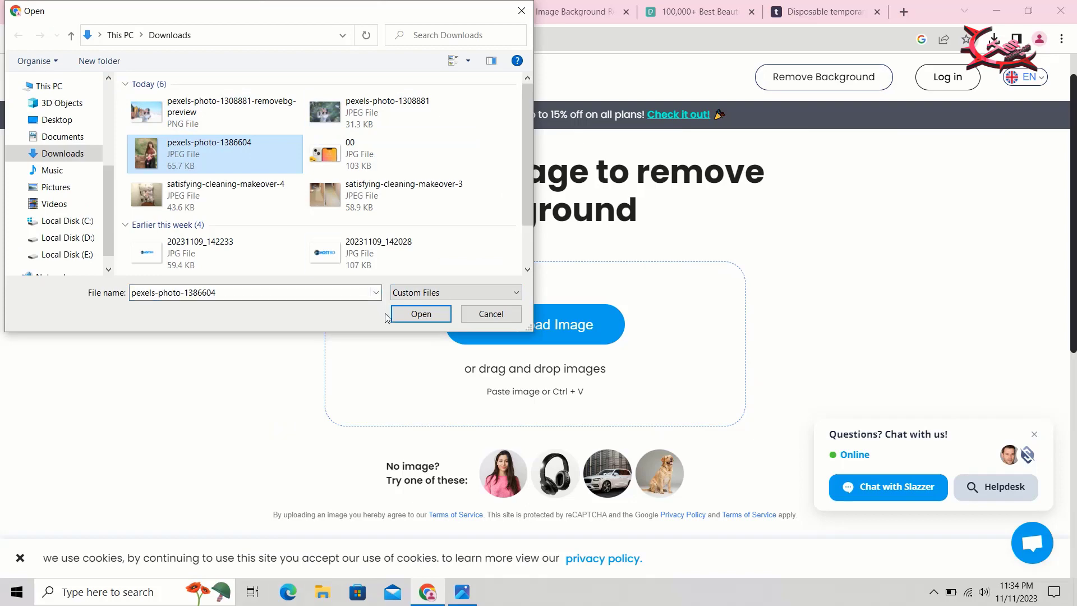
click(416, 316)
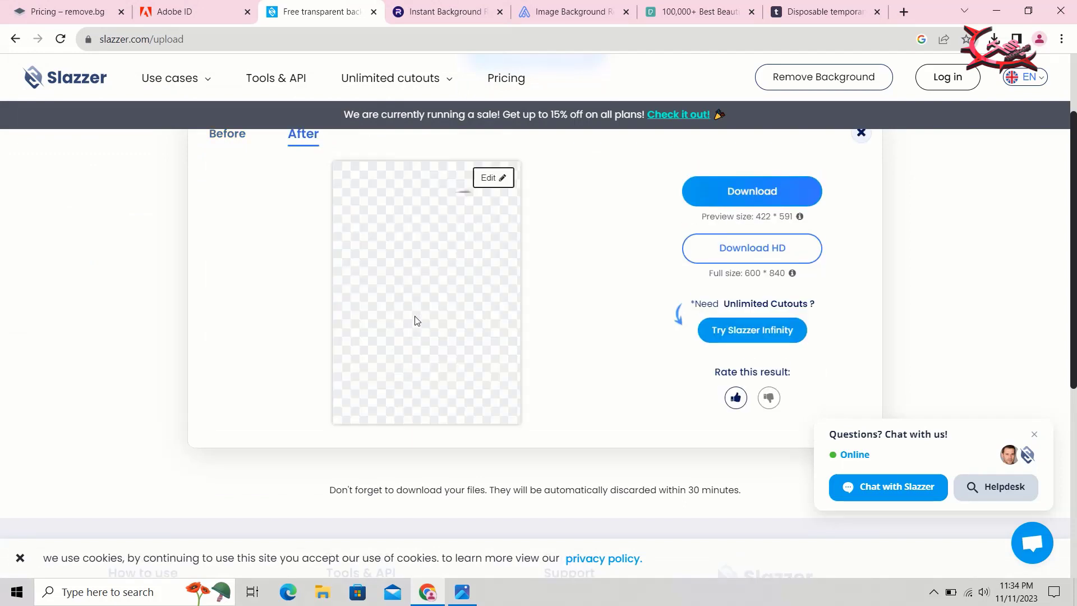
click(505, 179)
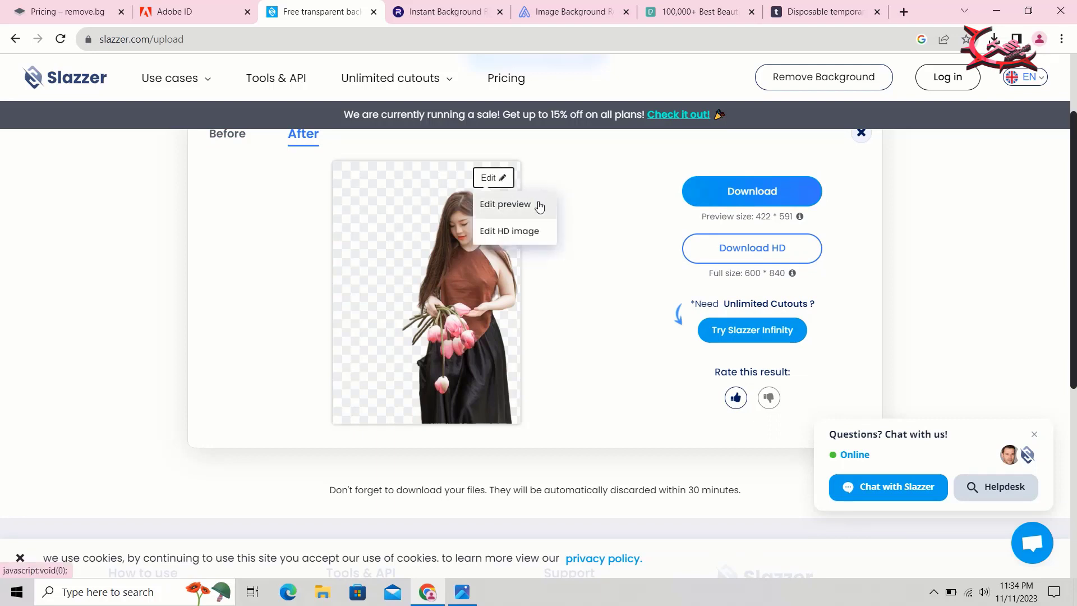
click(529, 229)
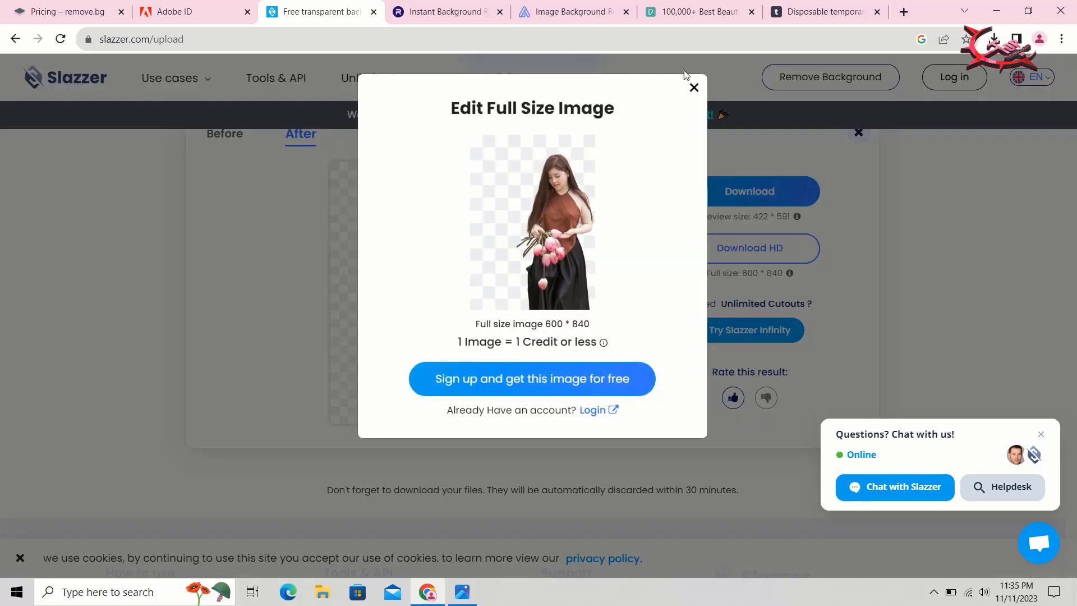
click(694, 89)
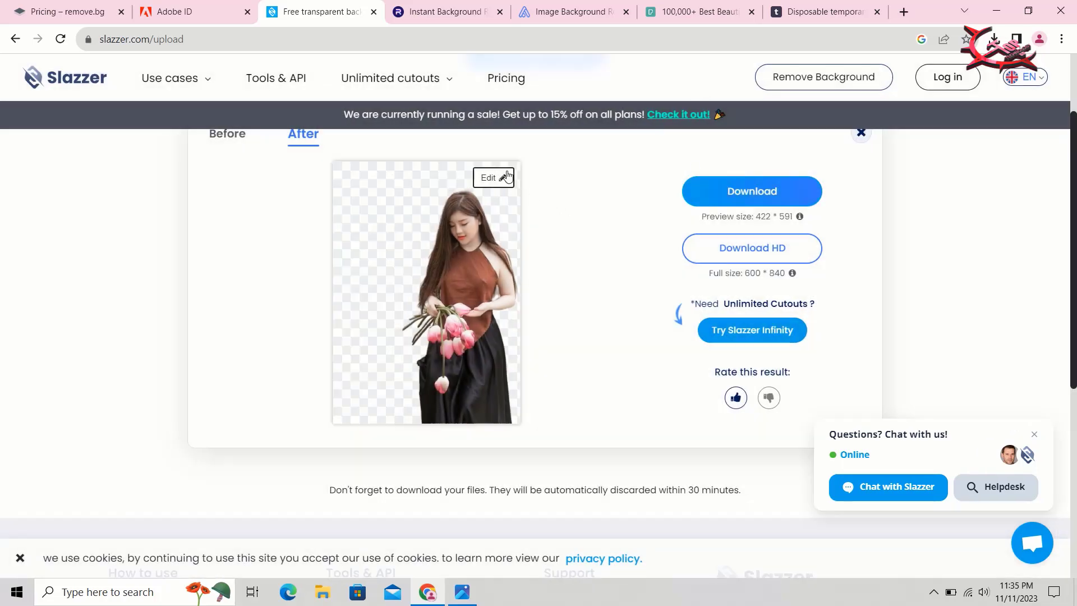
Open the preview version of the cutout for editing and apply the first background image in the second row, showing trees.
click(506, 176)
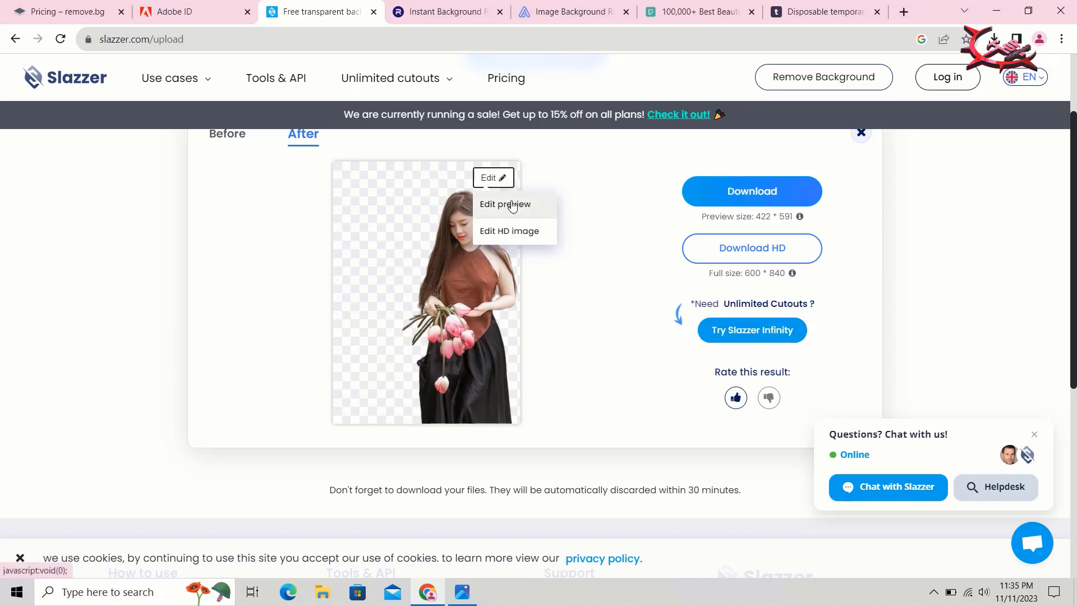
click(510, 201)
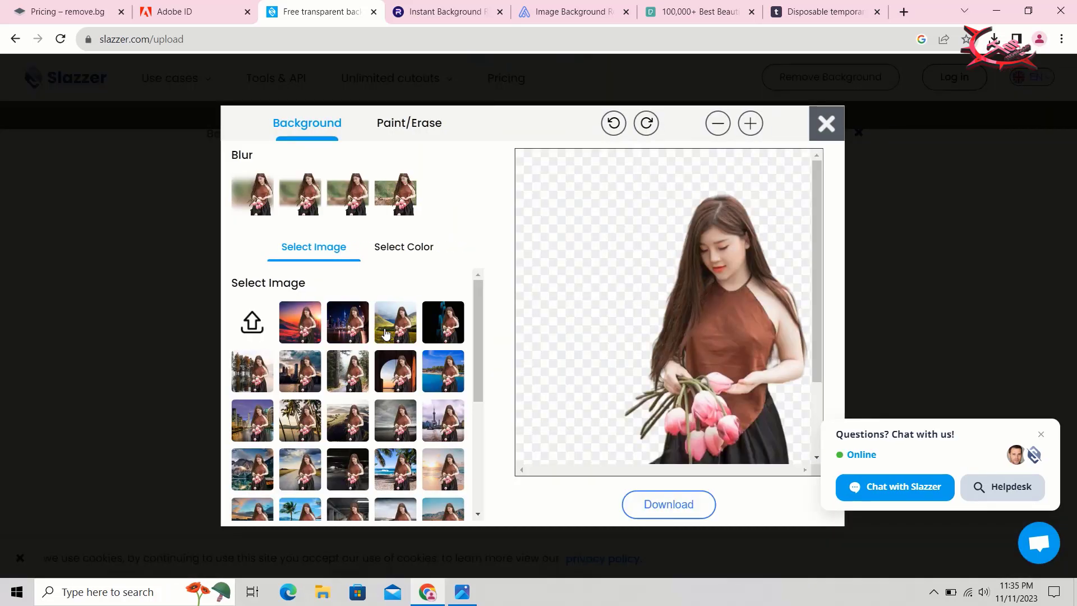
click(244, 378)
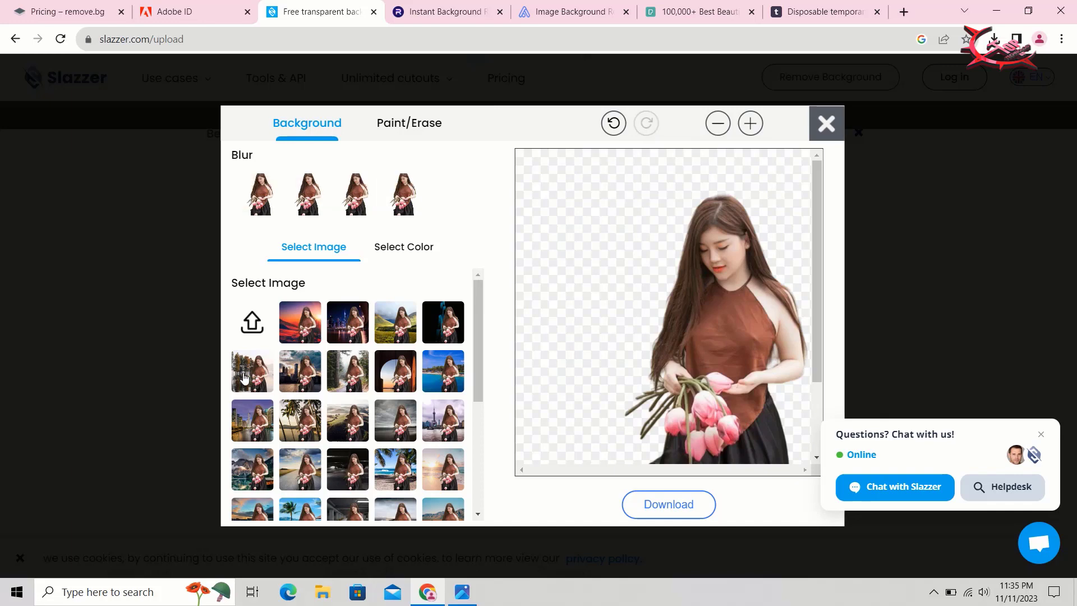
Try the Golden Gate Bridge background on the cutout, and settle on the flower wreath and brick wall background.
click(395, 195)
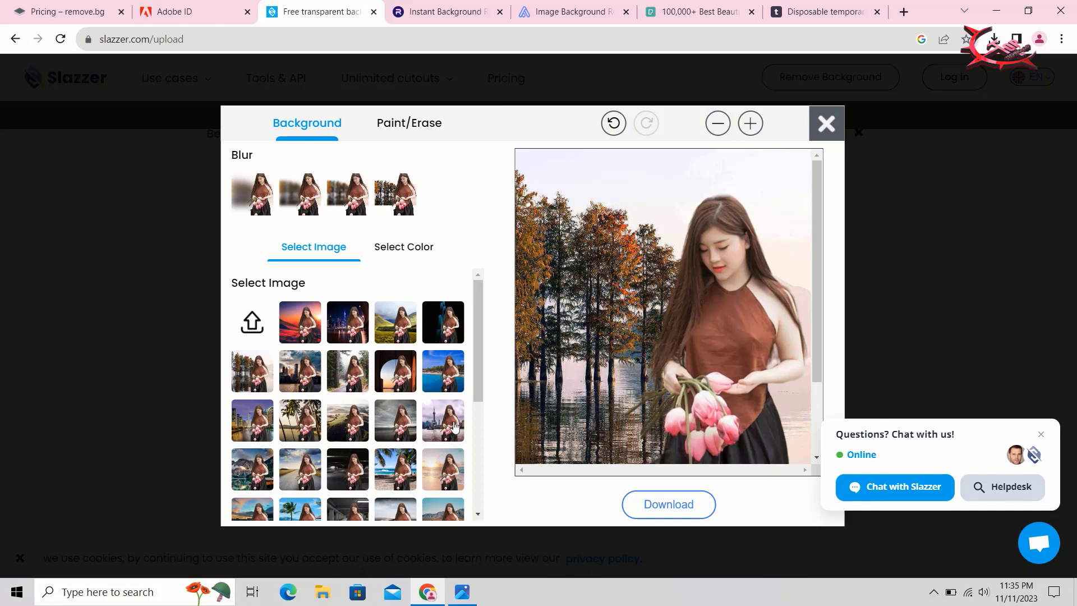
scroll(455, 427, down, 4)
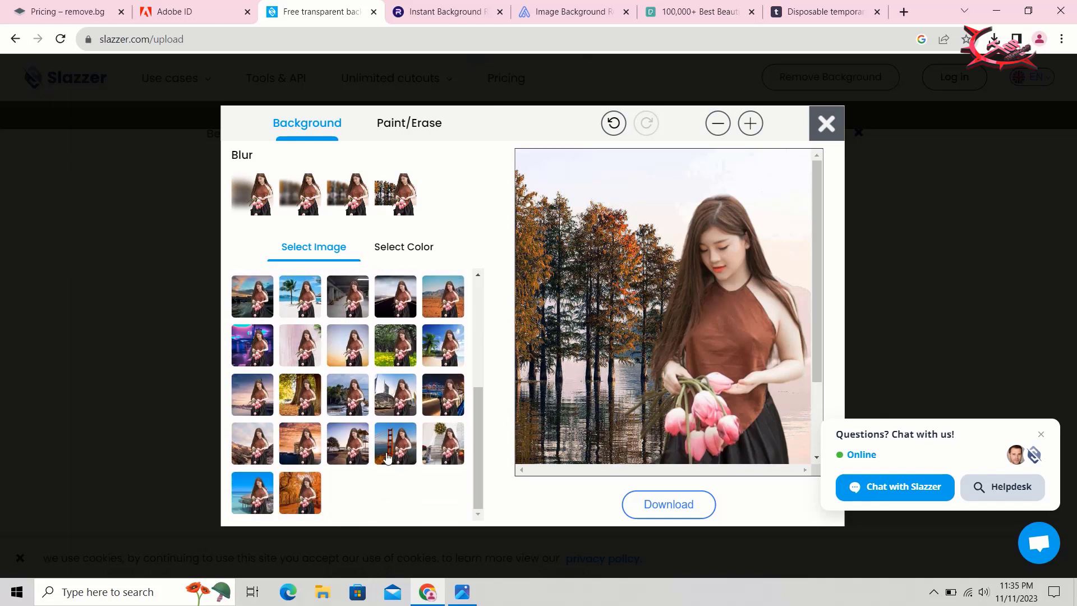
click(387, 457)
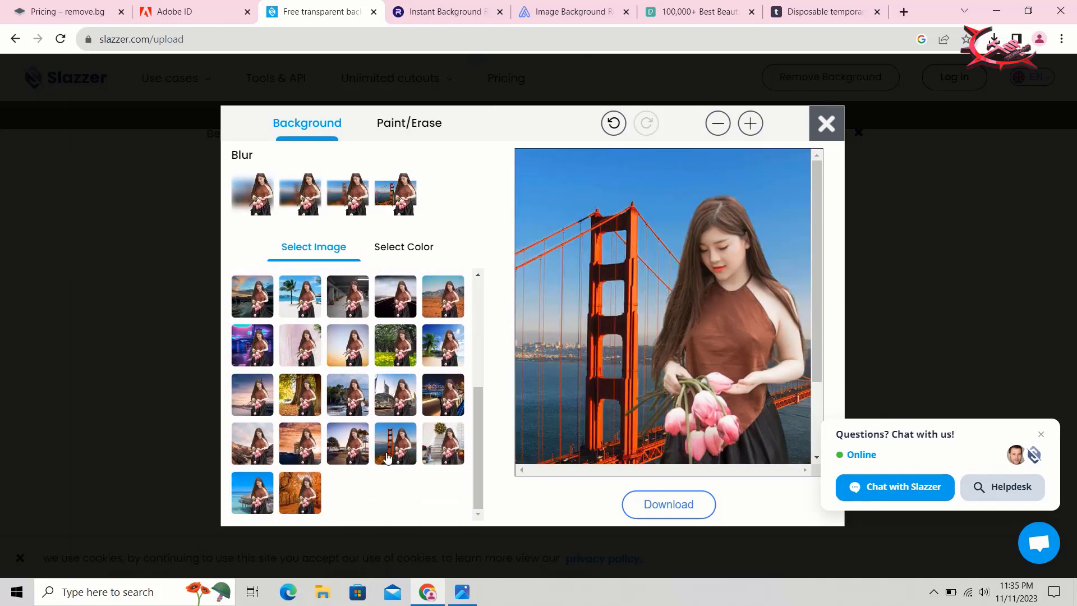
click(458, 439)
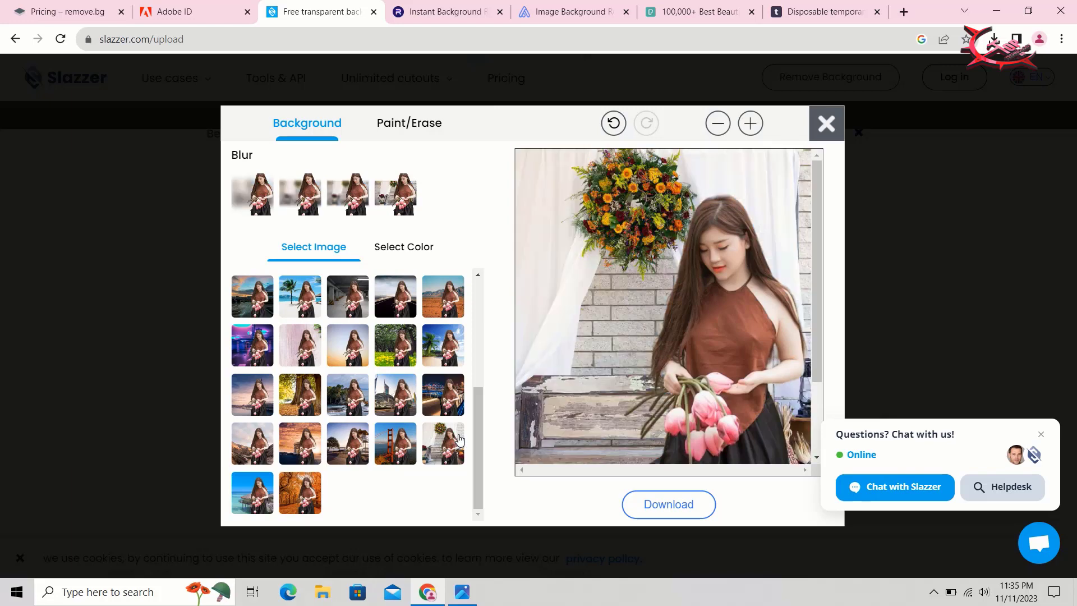
scroll(332, 371, up, 4)
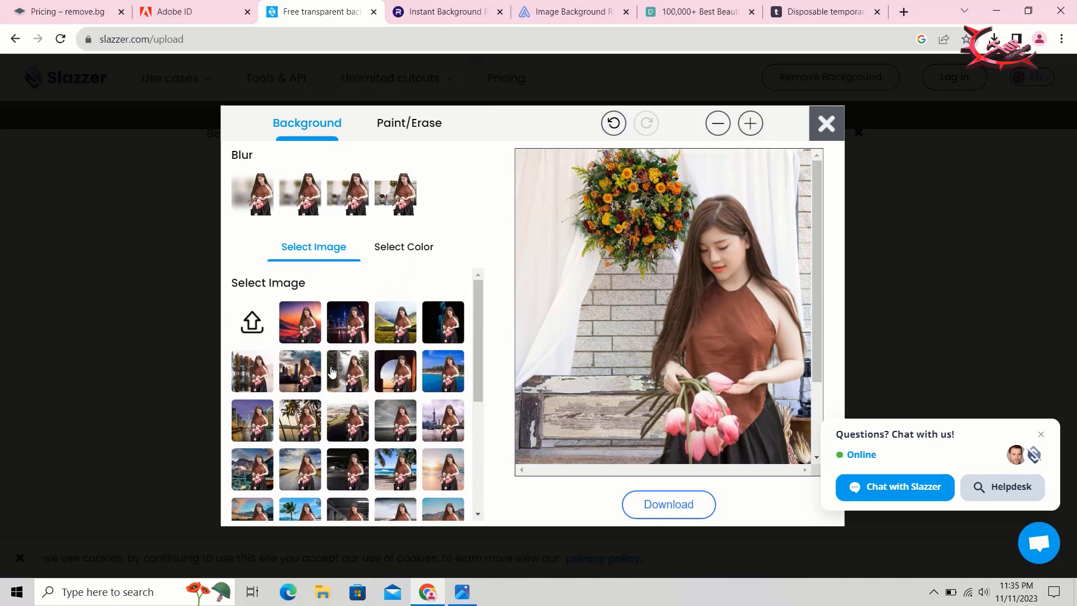
Download the edited Slazzer image, view slazzer-edit-image.png, and close both the viewer and the background editor.
click(662, 506)
click(869, 76)
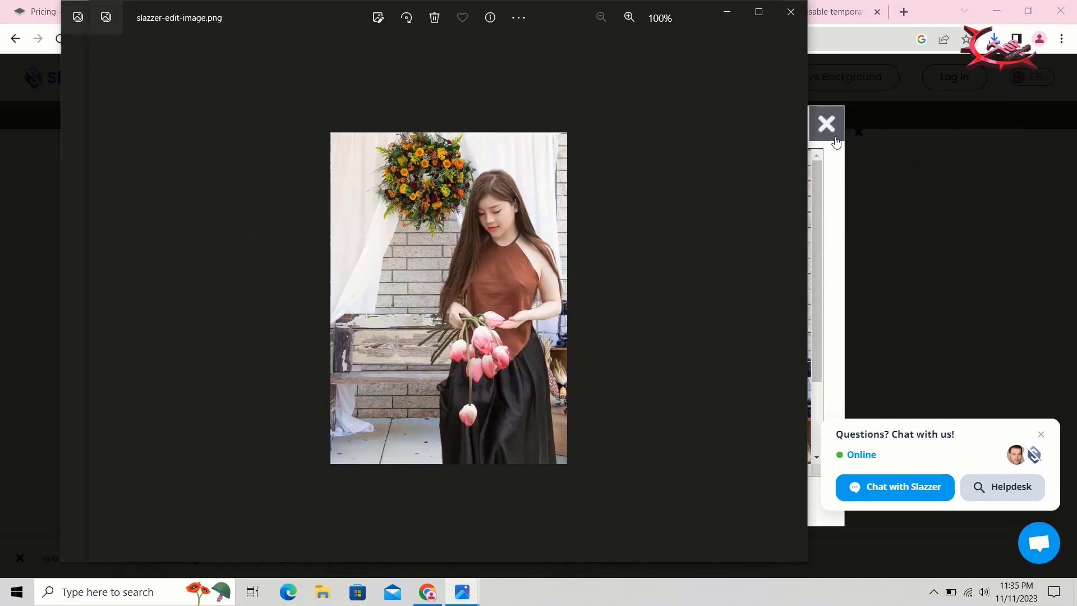
click(791, 12)
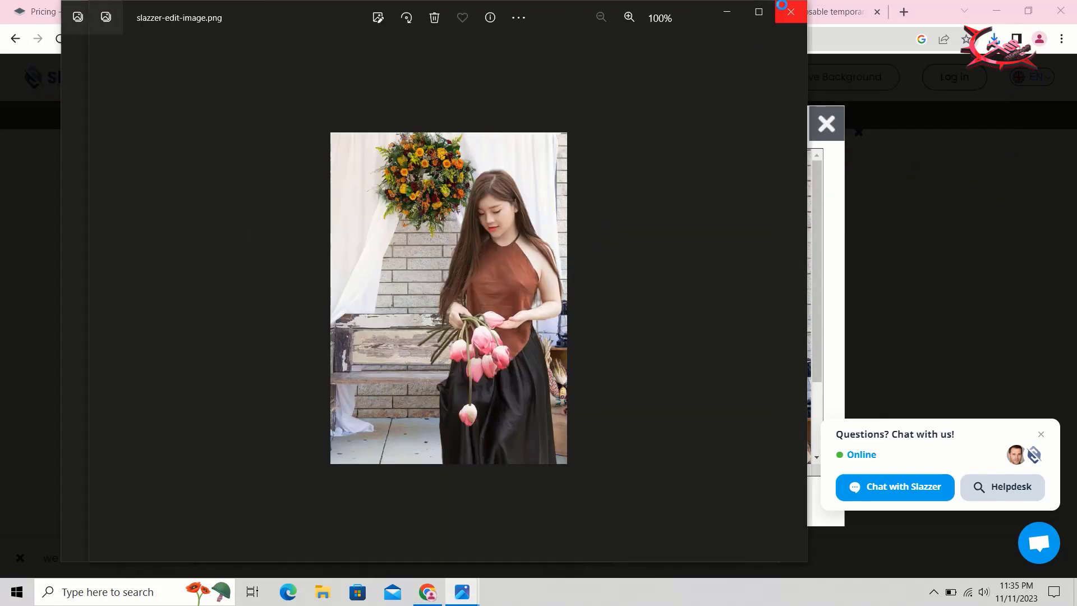
click(766, 12)
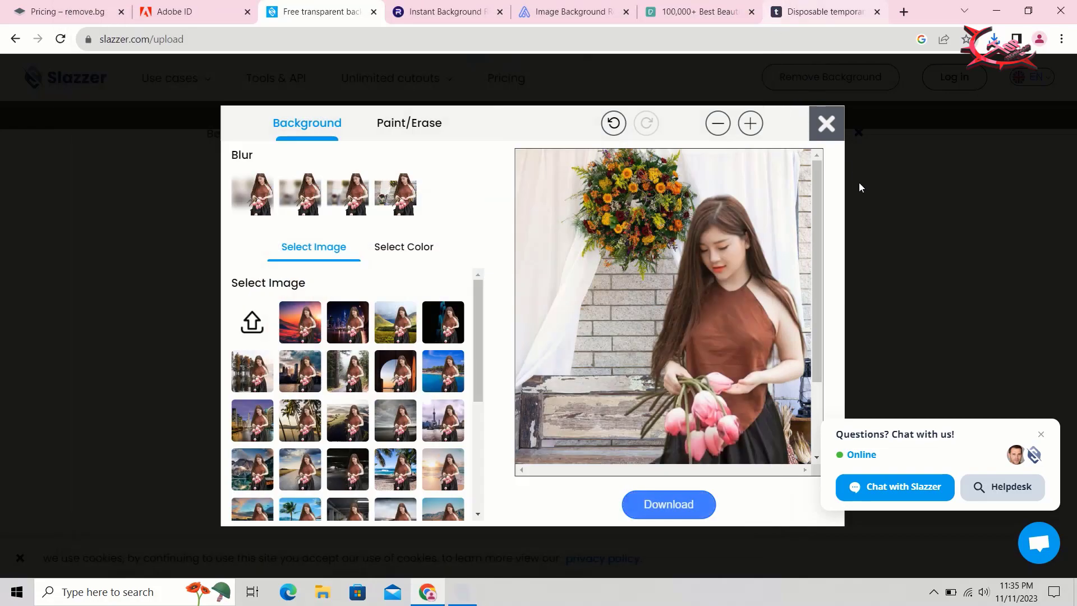
click(826, 125)
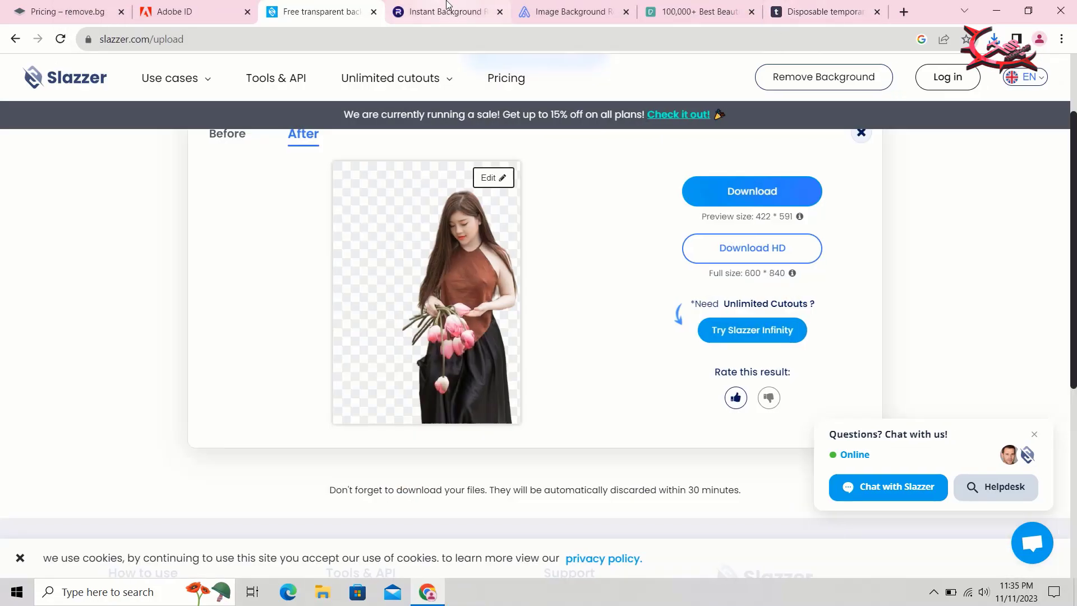
Switch to the PhotoRoom background remover page, accept all cookies, and look over its free tools, industries and API offerings.
click(451, 11)
scroll(482, 440, down, 5)
scroll(482, 439, up, 2)
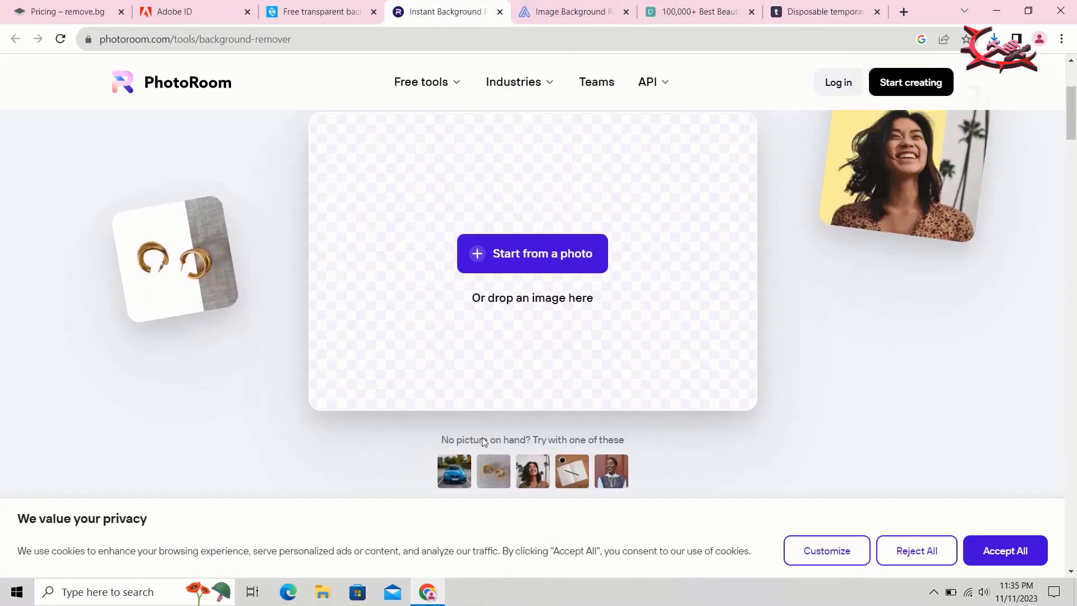
click(1013, 555)
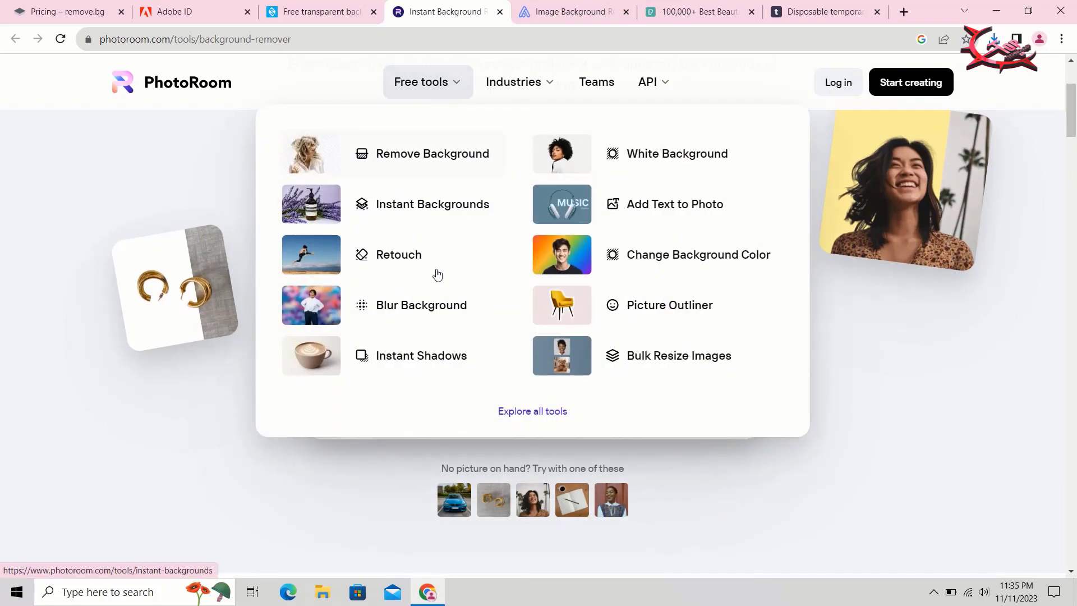
mouse_move(518, 83)
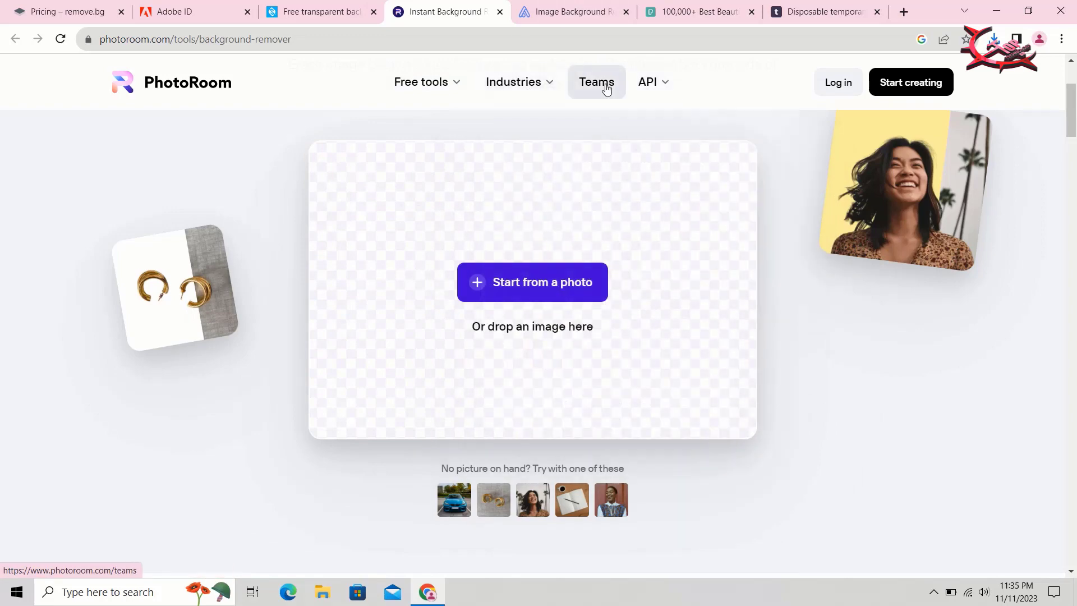
mouse_move(653, 81)
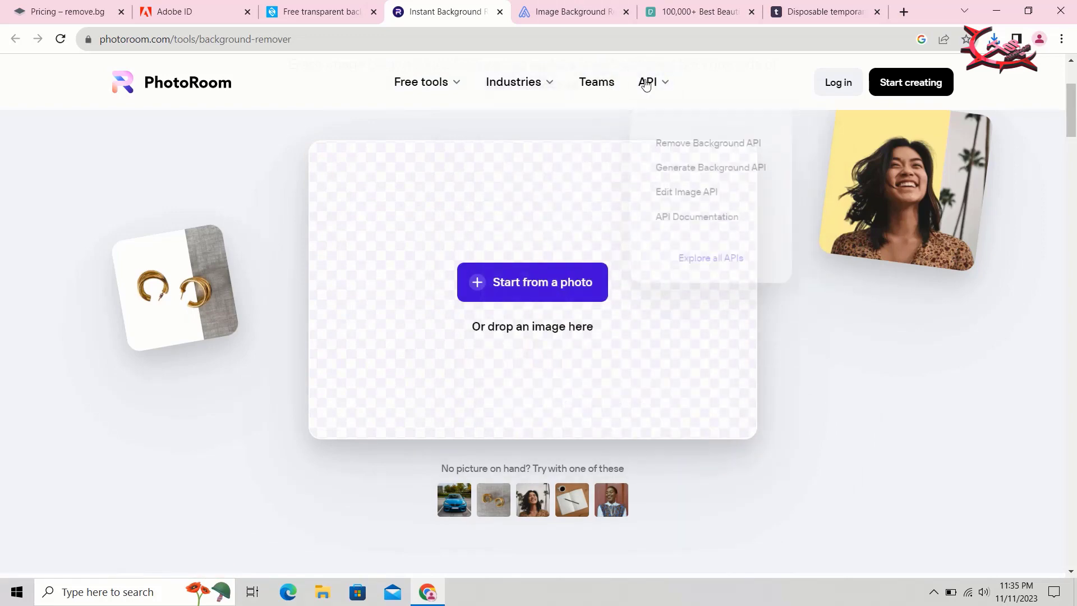
Upload pexels-photo-1386604 from Downloads to PhotoRoom for background removal.
click(545, 282)
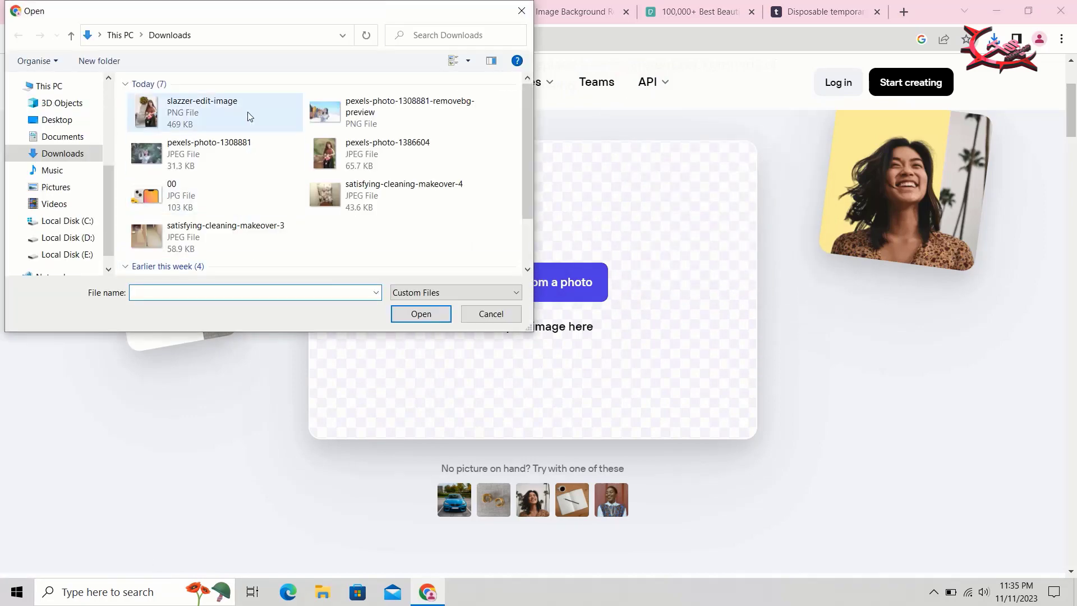
click(248, 113)
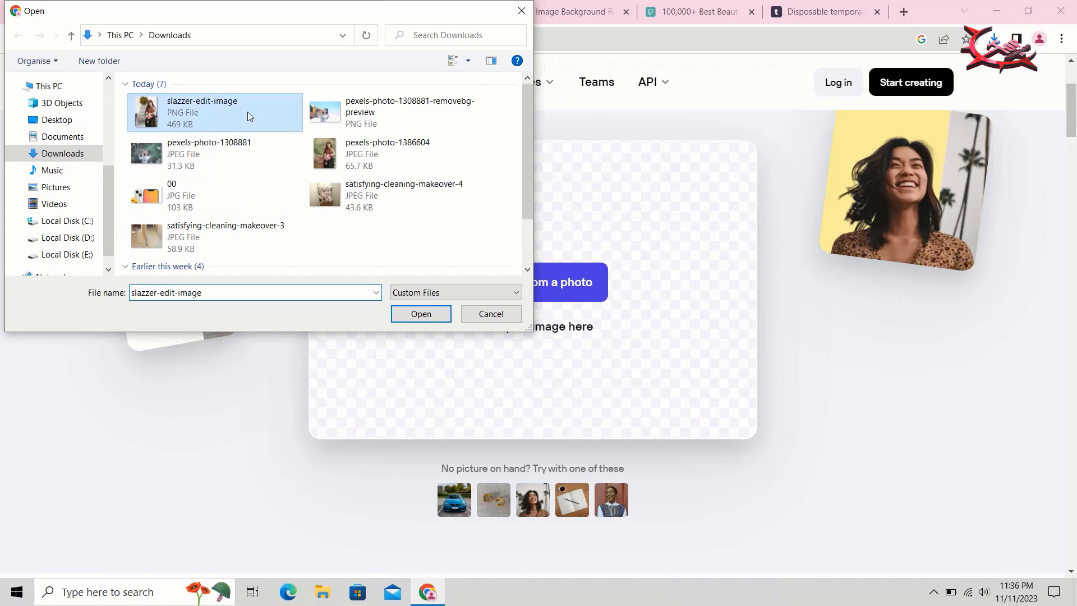
click(414, 148)
click(420, 314)
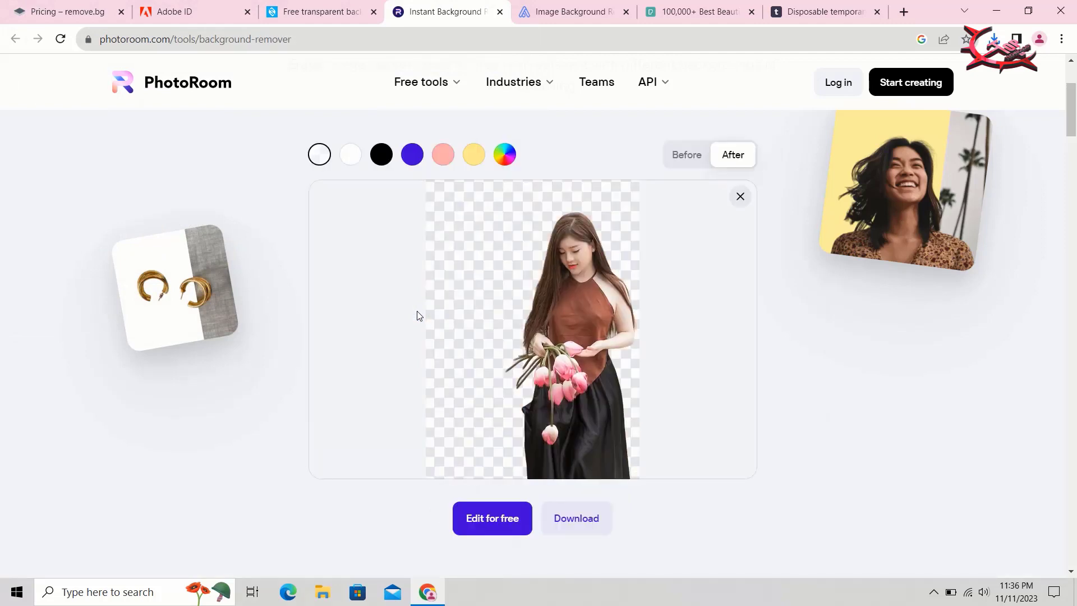
Compare the original photo with the cutout, and apply the solid blue background color.
click(703, 162)
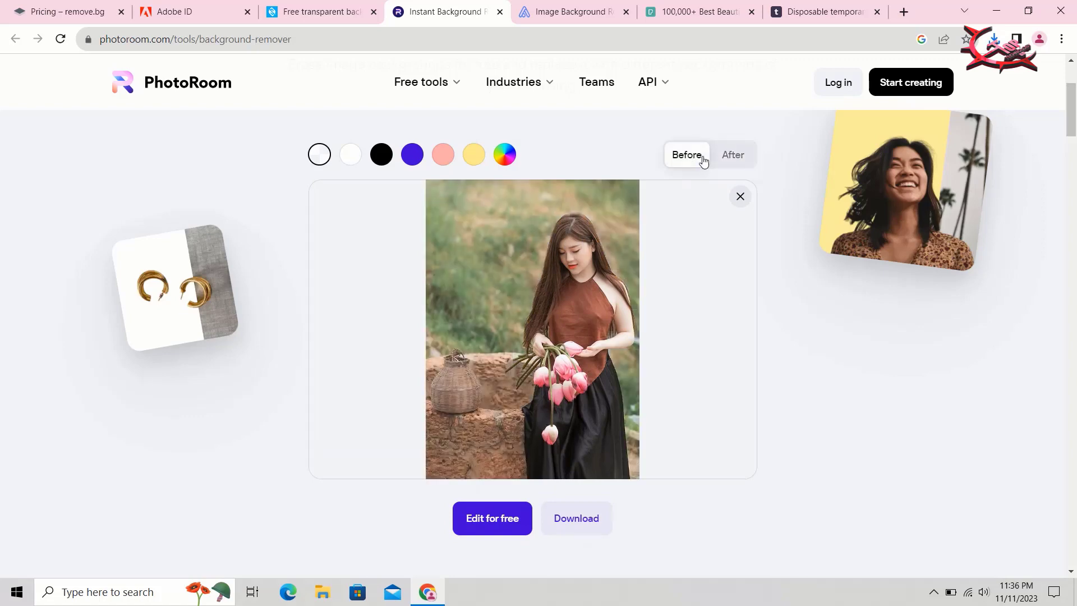
click(745, 154)
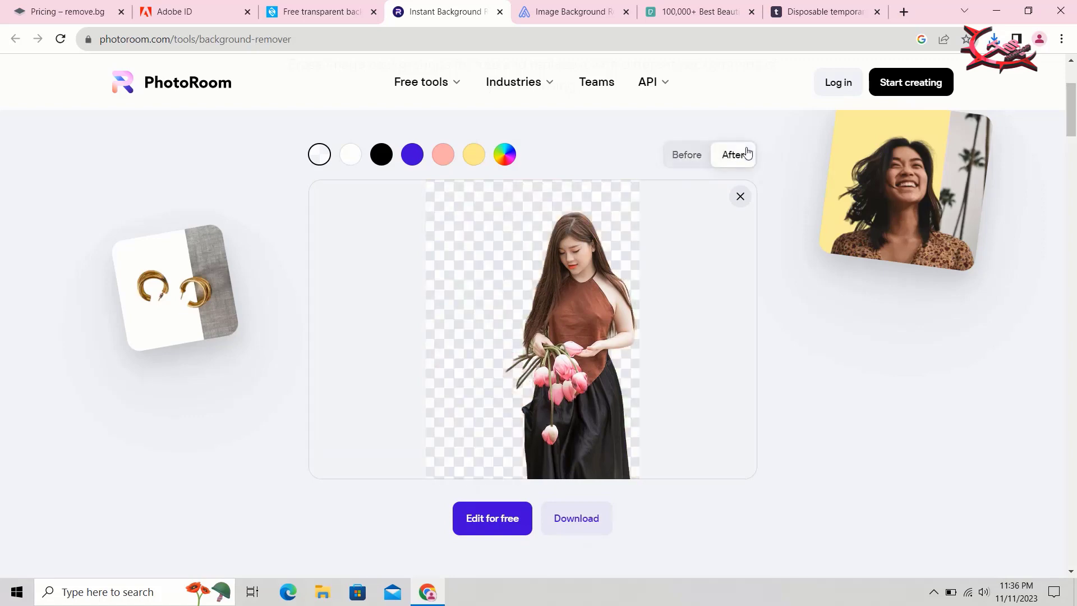
click(412, 160)
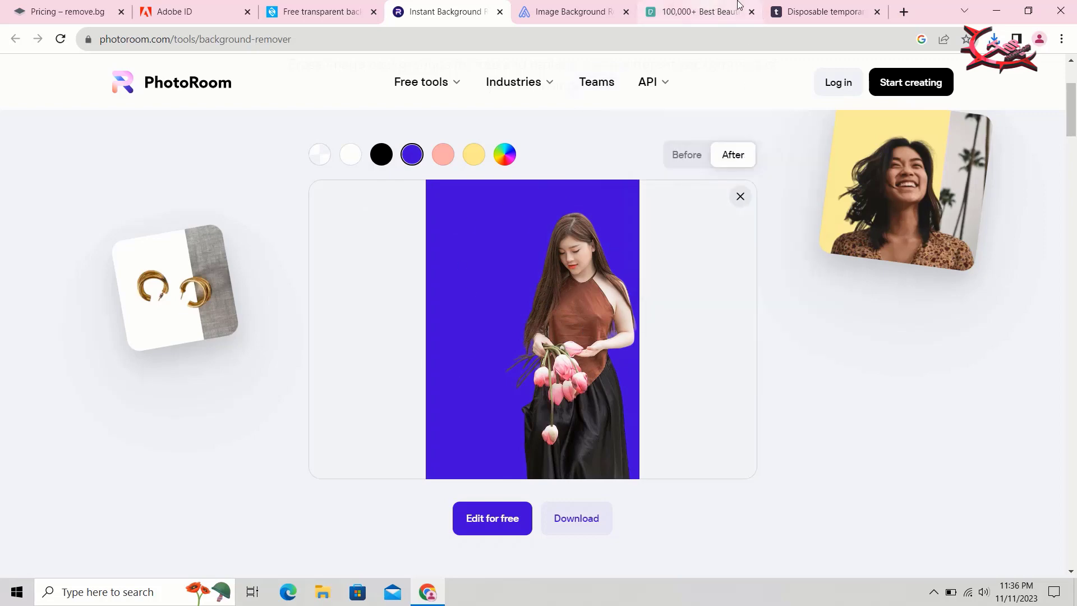
Browse the Pexels results for beautiful and open the photo of the woman wearing a blue dress beside a weathered wall.
click(821, 11)
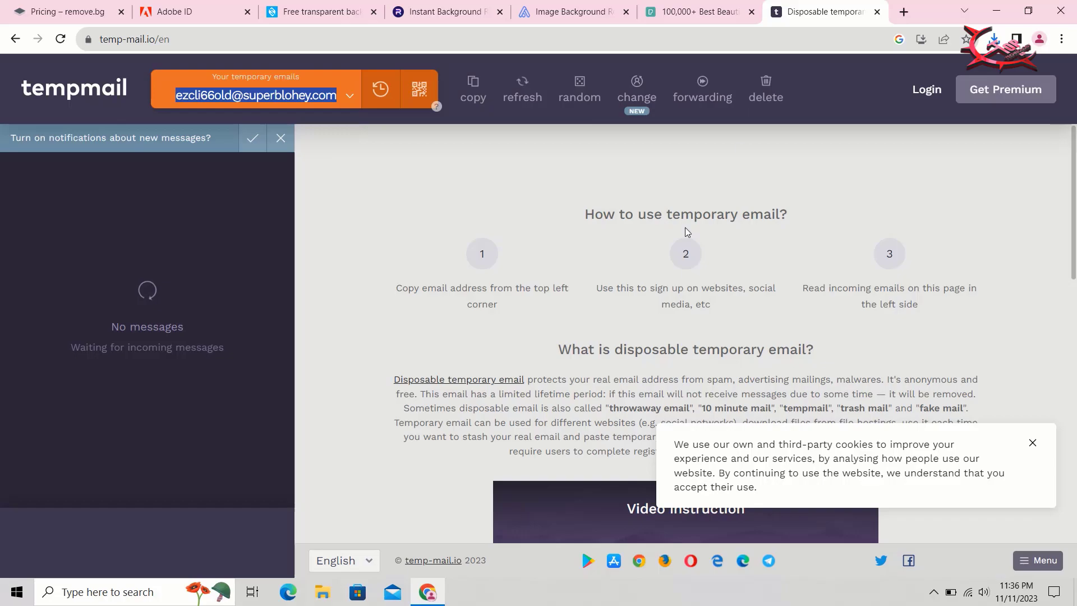
click(752, 4)
scroll(455, 338, down, 20)
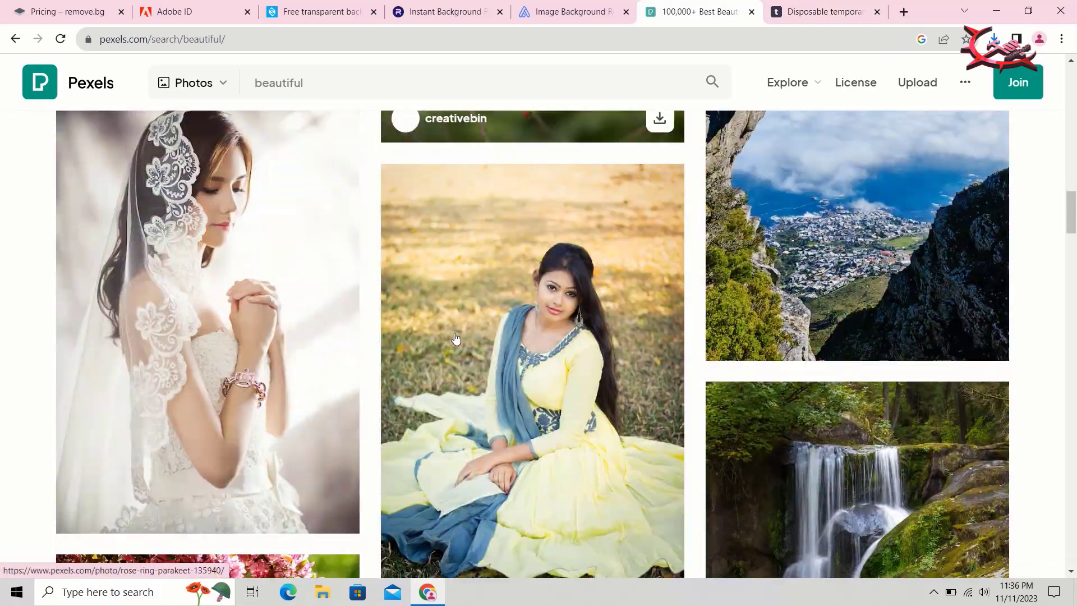
scroll(454, 337, down, 20)
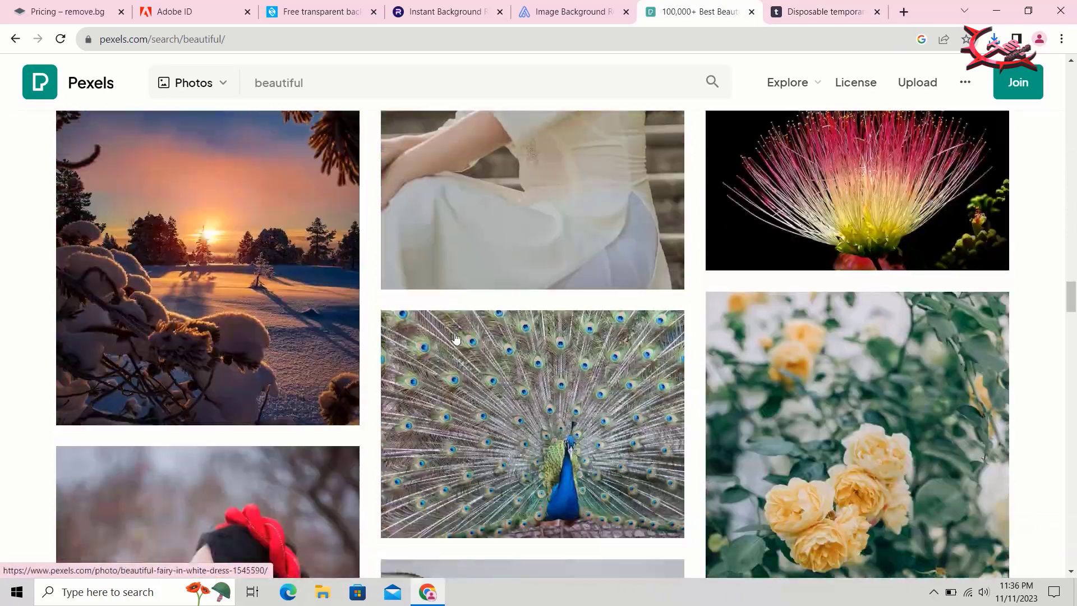
scroll(455, 338, down, 15)
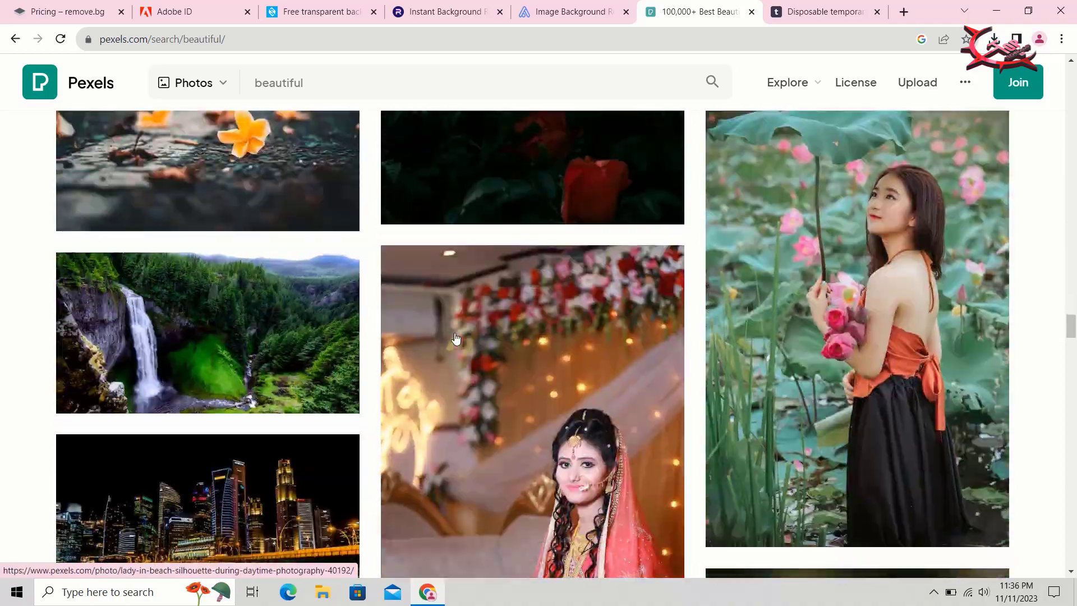
scroll(455, 338, down, 10)
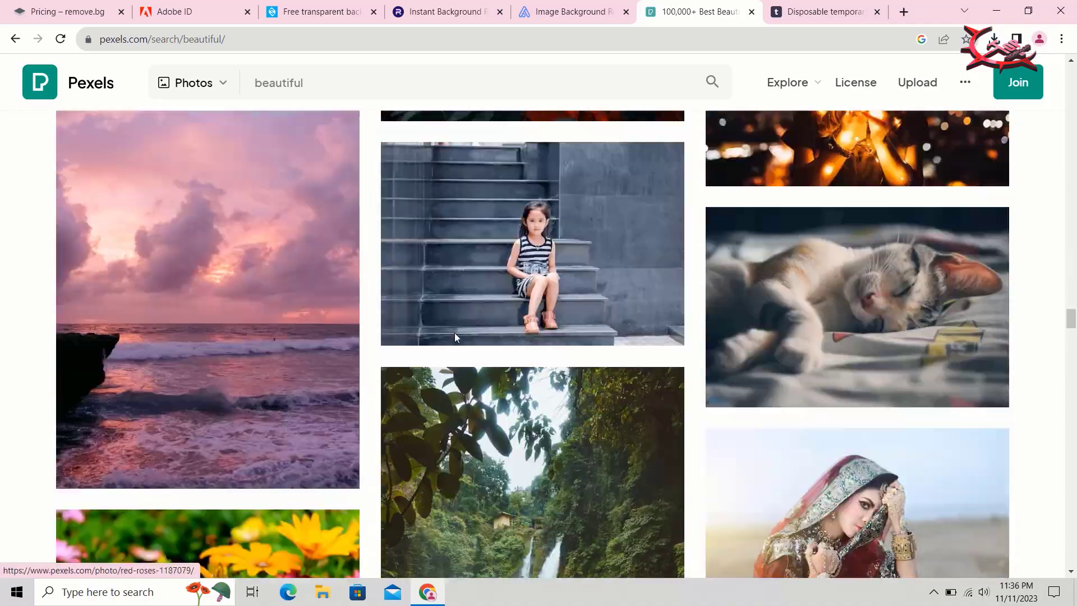
scroll(455, 339, up, 4)
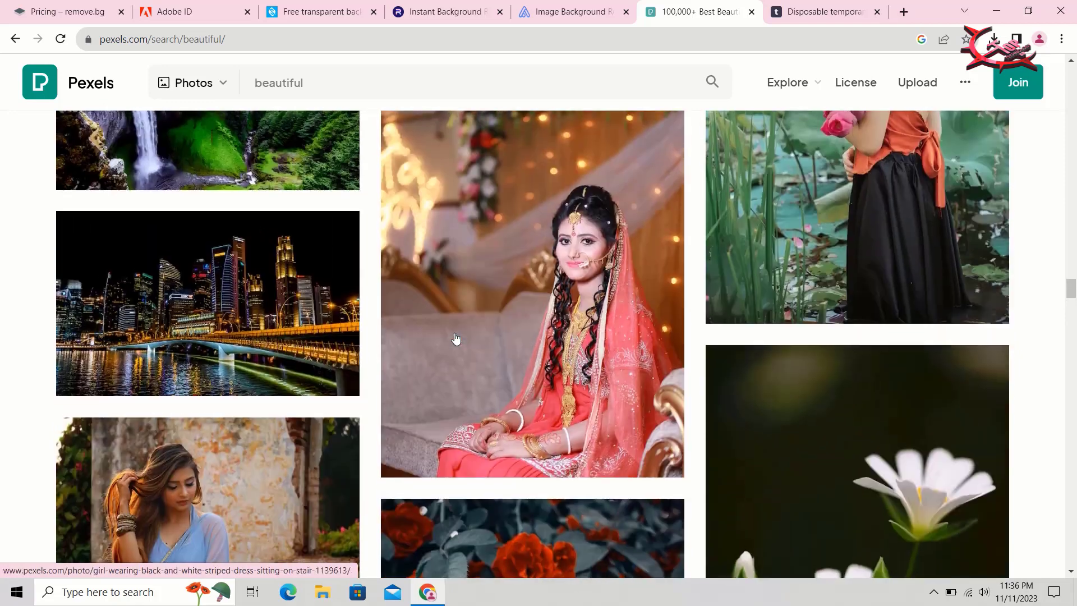
scroll(454, 339, down, 2)
click(248, 405)
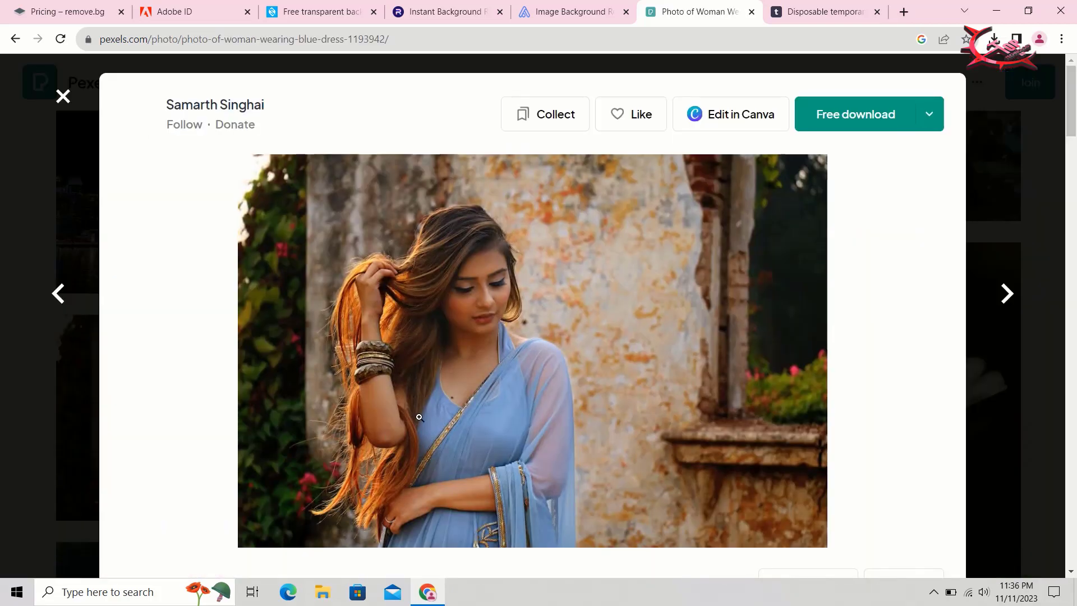
Save the blue dress photo to Downloads as the JPEG image pexels-photo-1193942.
right_click(421, 418)
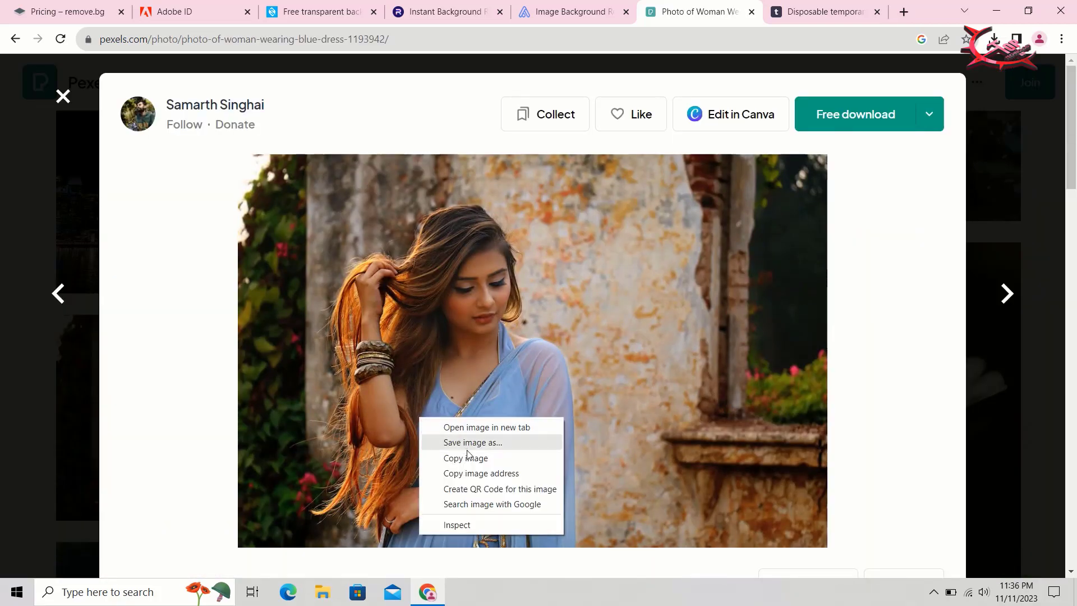
click(485, 443)
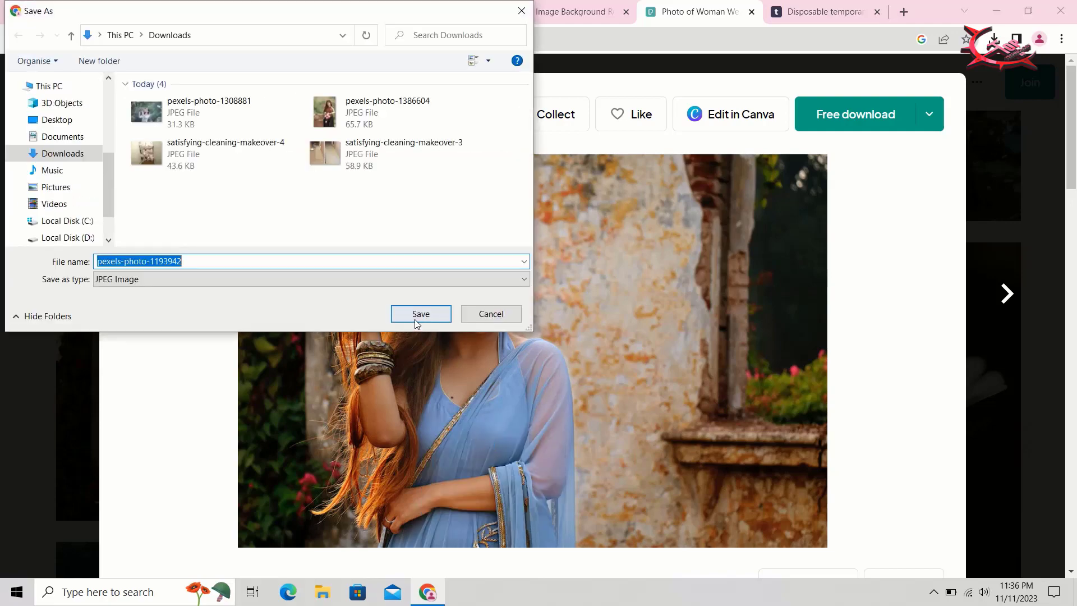
click(415, 318)
Return to PhotoRoom, discard the current image, and upload pexels-photo-1193942 from Downloads.
click(461, 7)
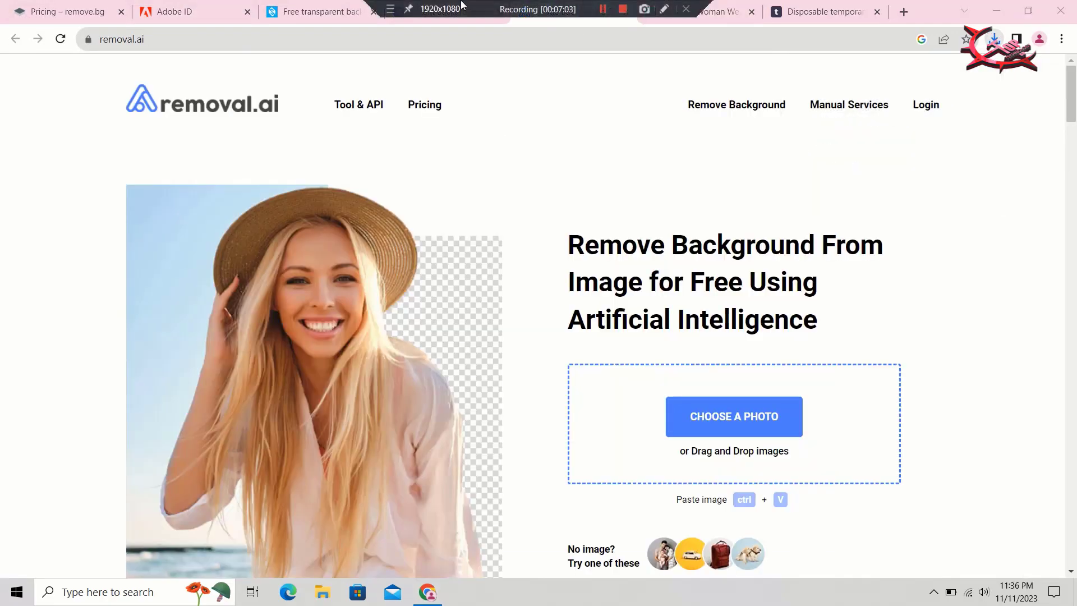
click(437, 9)
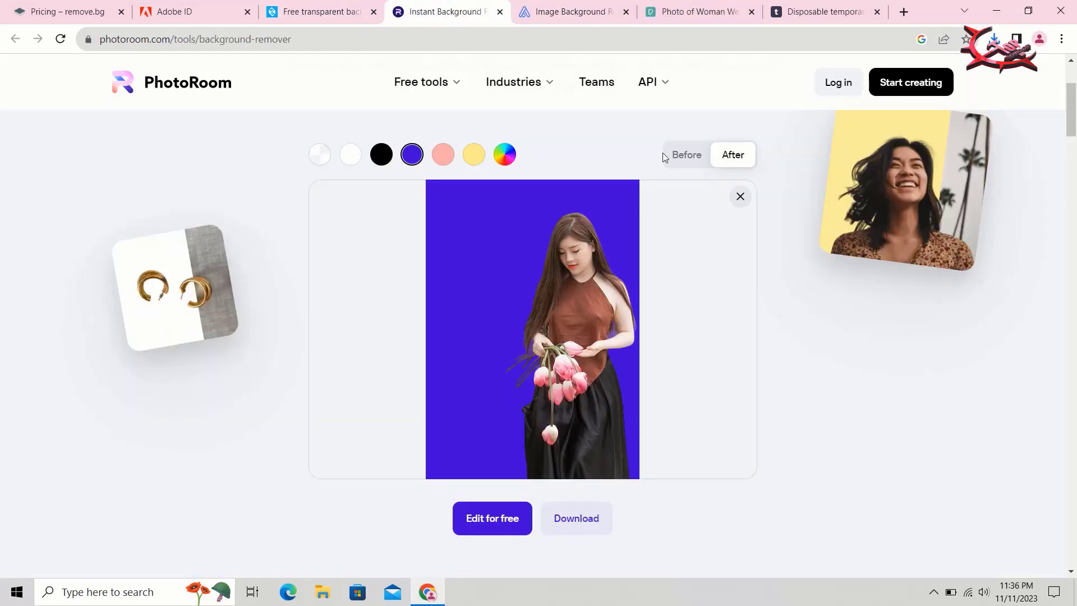
click(742, 196)
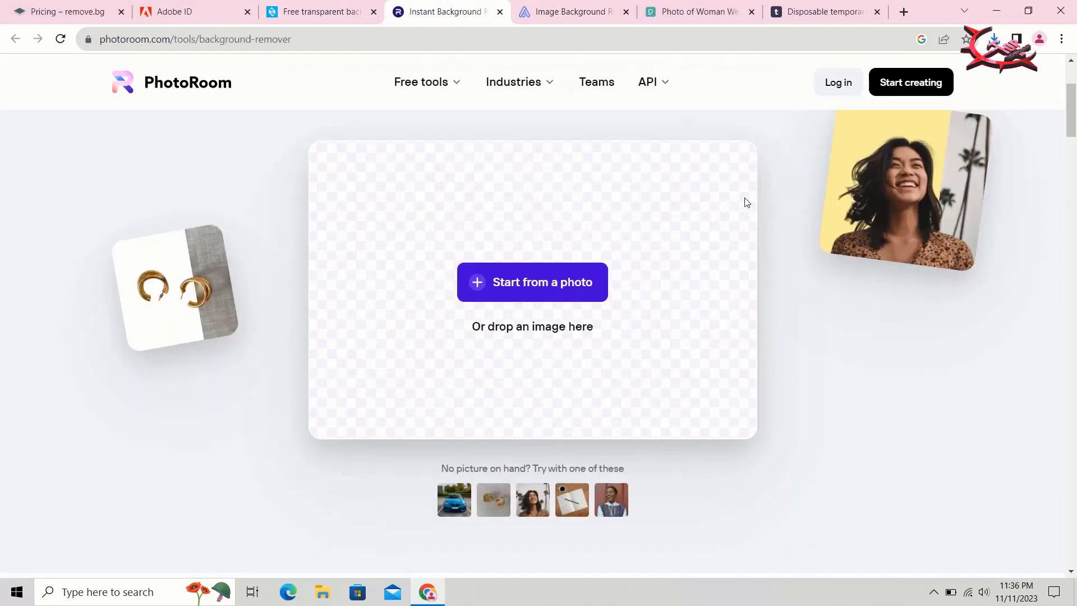
click(517, 292)
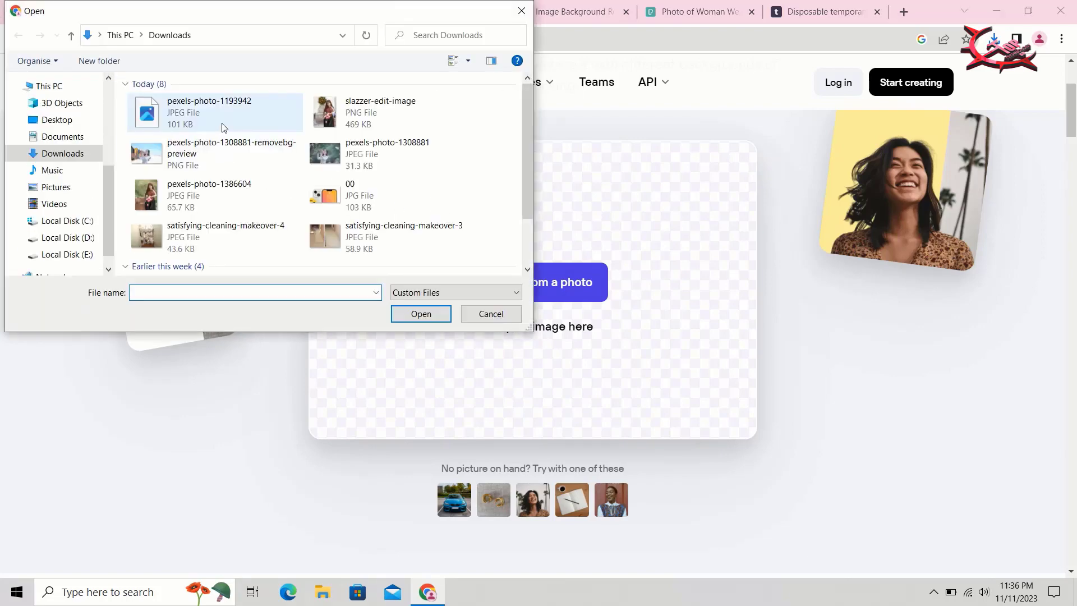
click(223, 128)
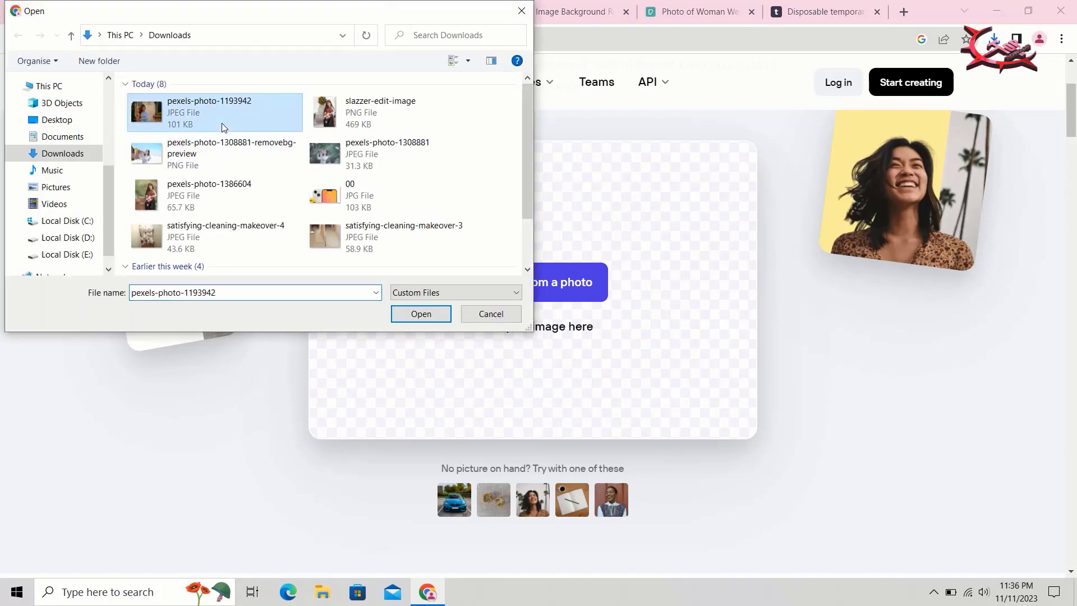
click(433, 318)
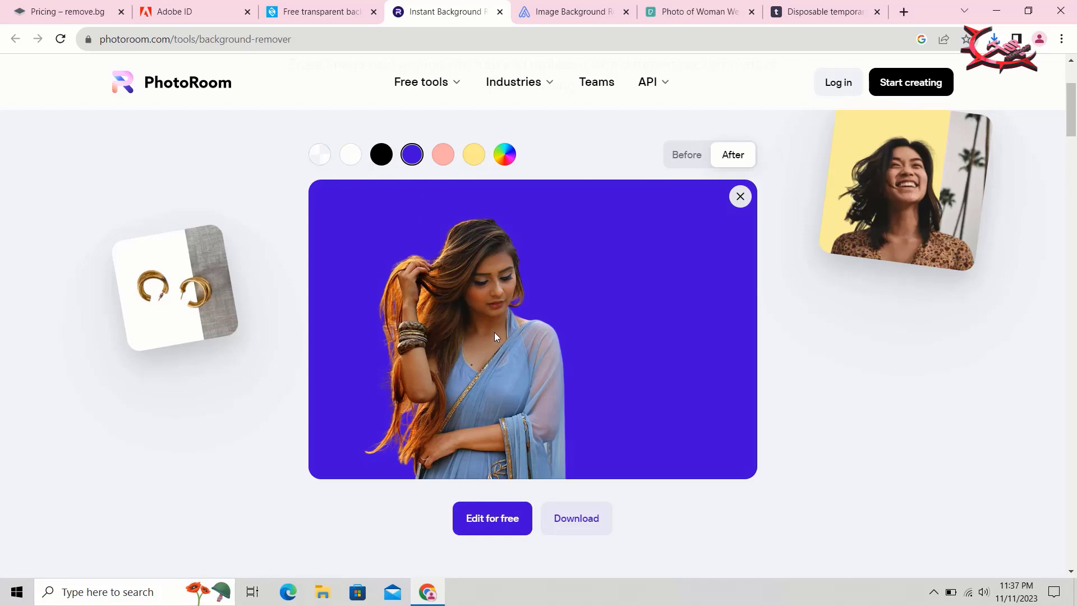
Download the blue-background cutout in standard resolution (1280 x 1280 px) and open the downloaded PNG.
click(575, 519)
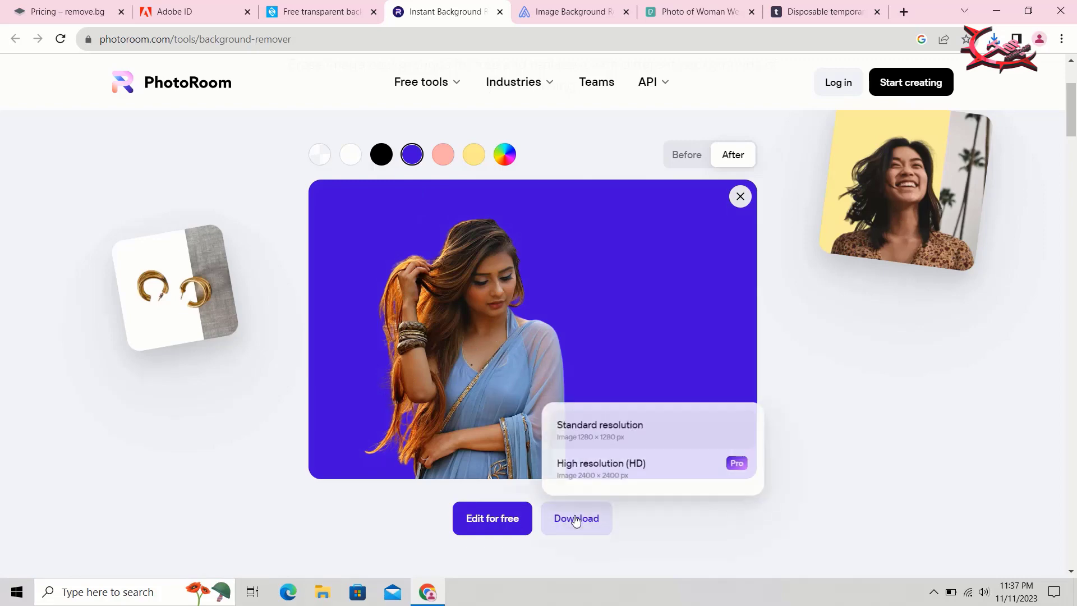
click(623, 438)
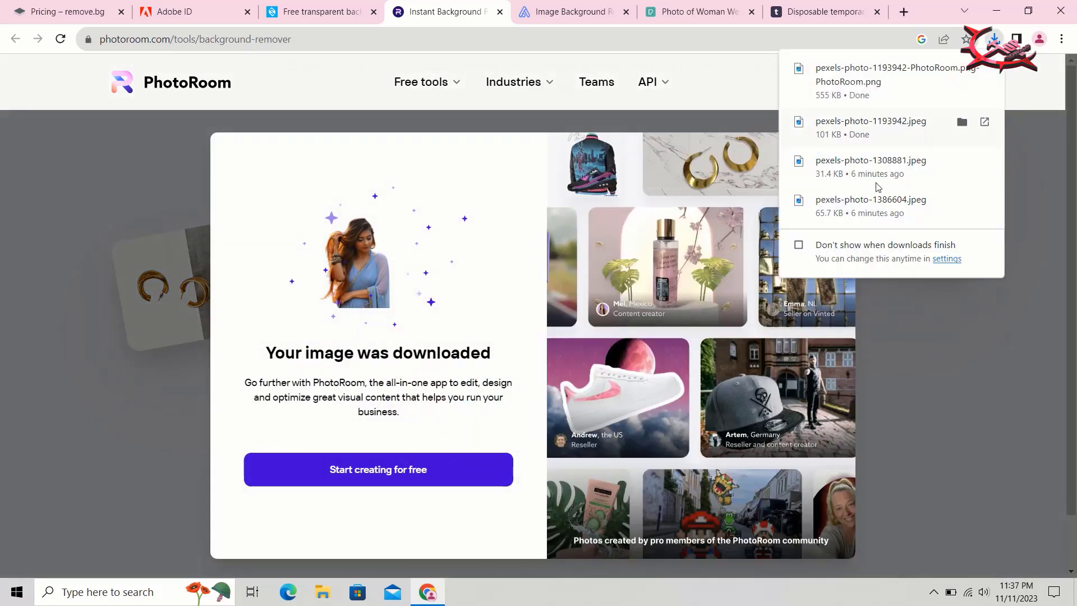
click(888, 74)
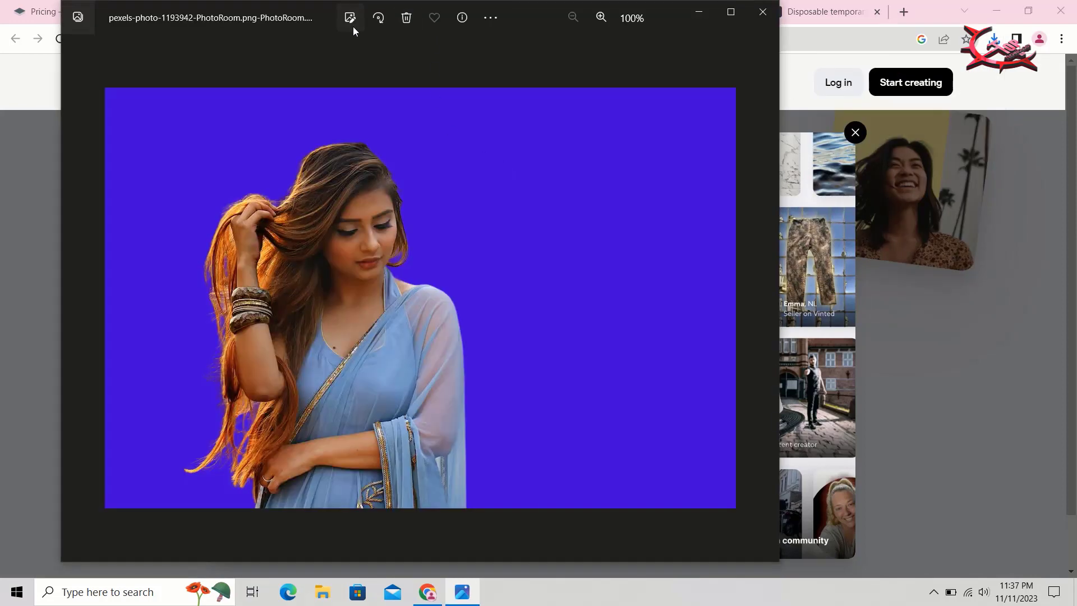
Crop the downloaded PNG to 876 x 573 by trimming its lower edge and right side, save over the original, and close it.
click(350, 18)
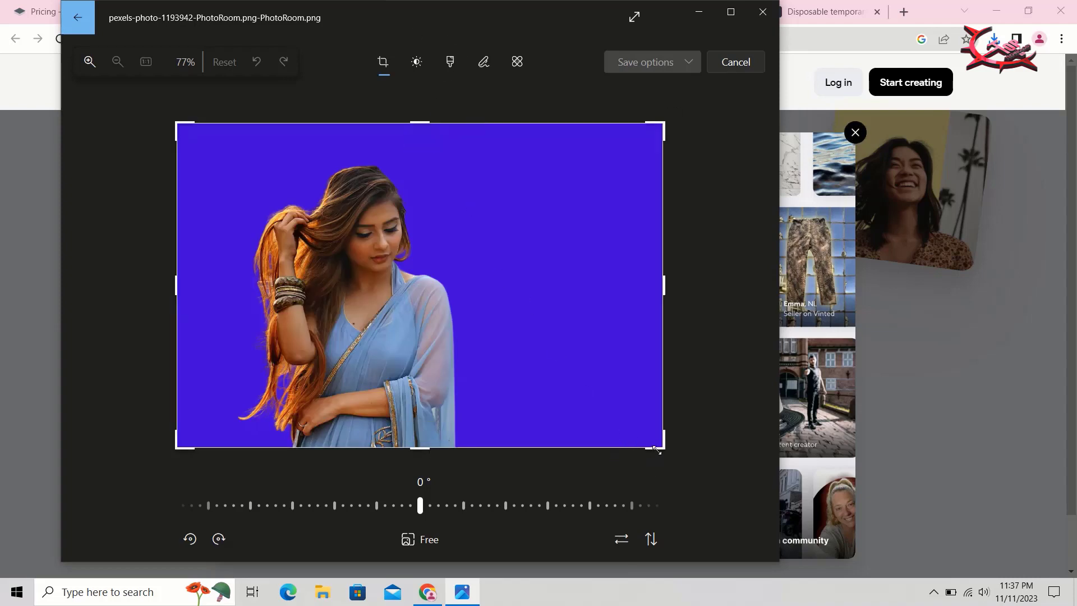
drag(656, 449, 665, 374)
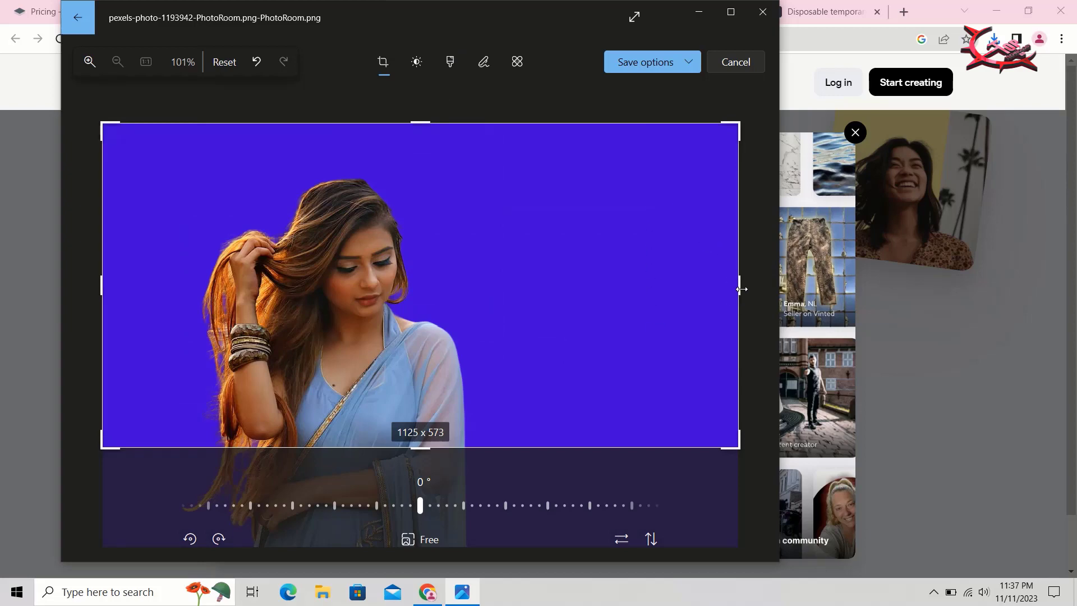
drag(741, 289, 600, 296)
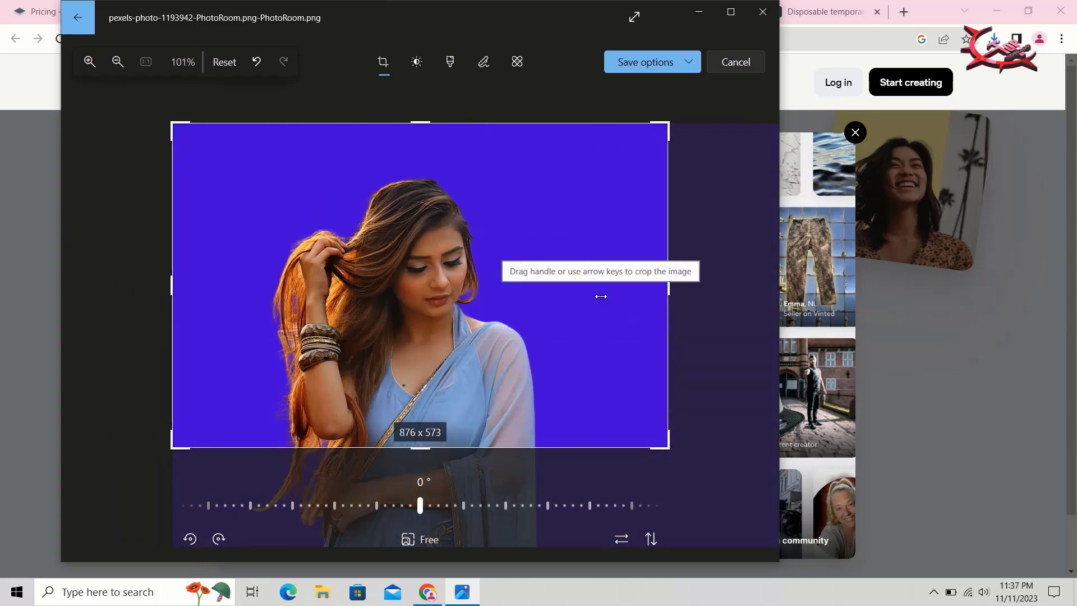
click(667, 63)
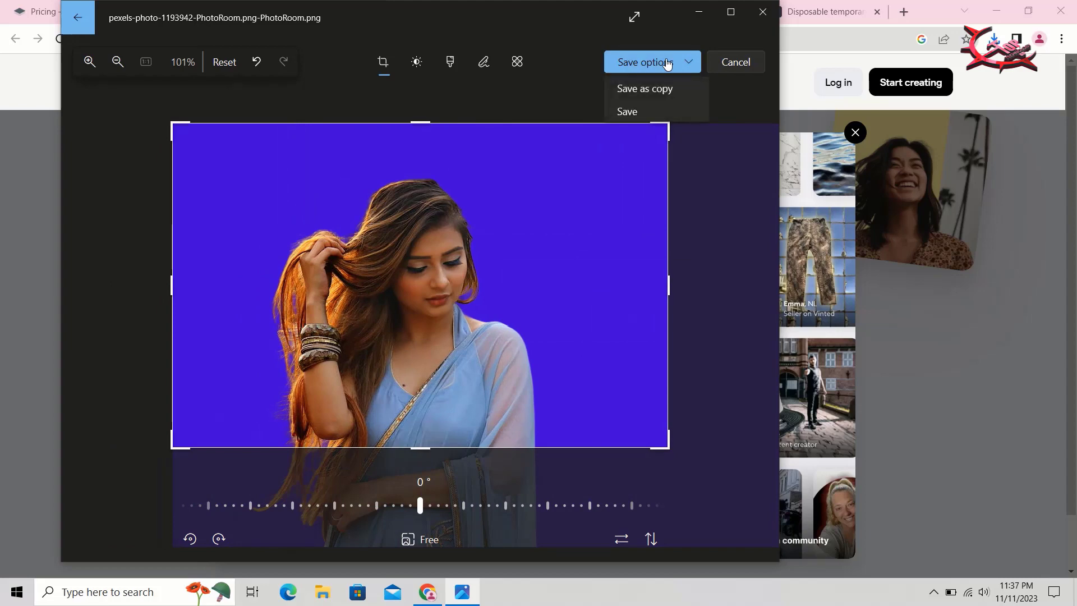
click(628, 111)
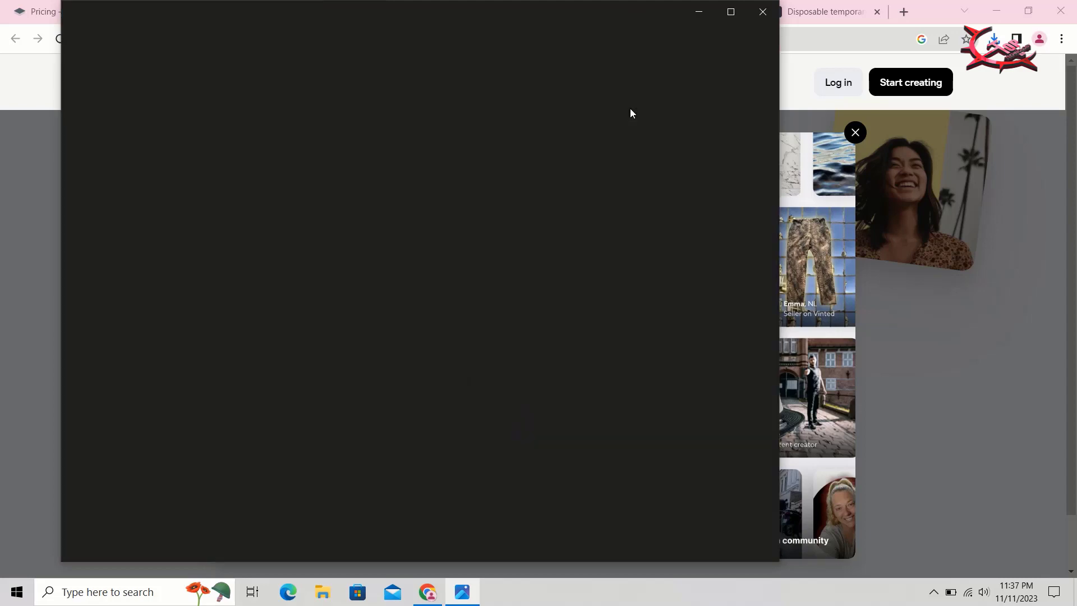
click(755, 12)
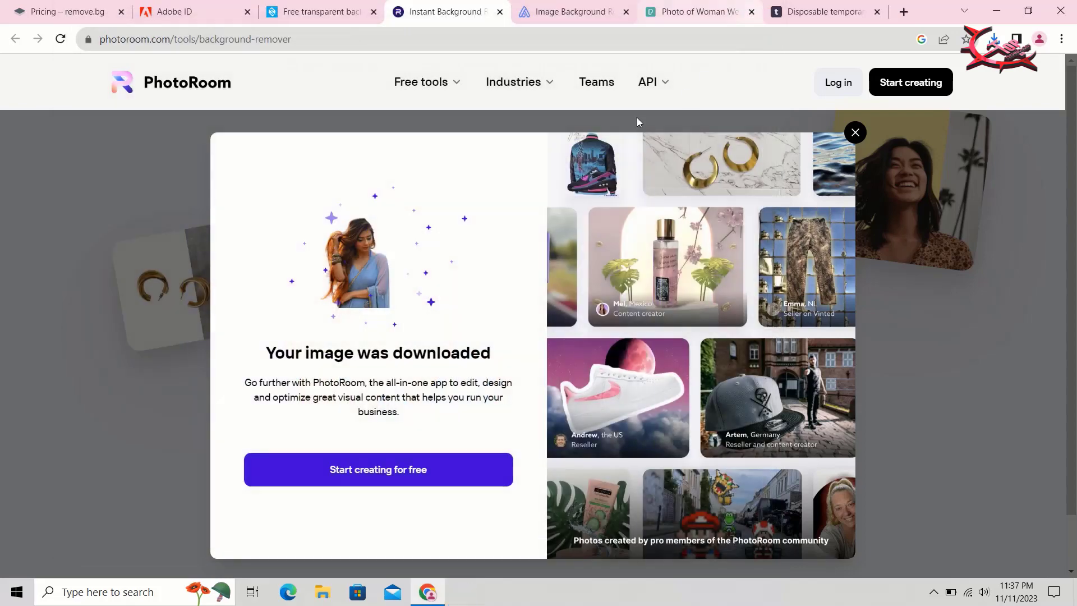
Switch to removal.ai and upload the JPEG image pexels-photo-1193942 from Downloads.
click(568, 15)
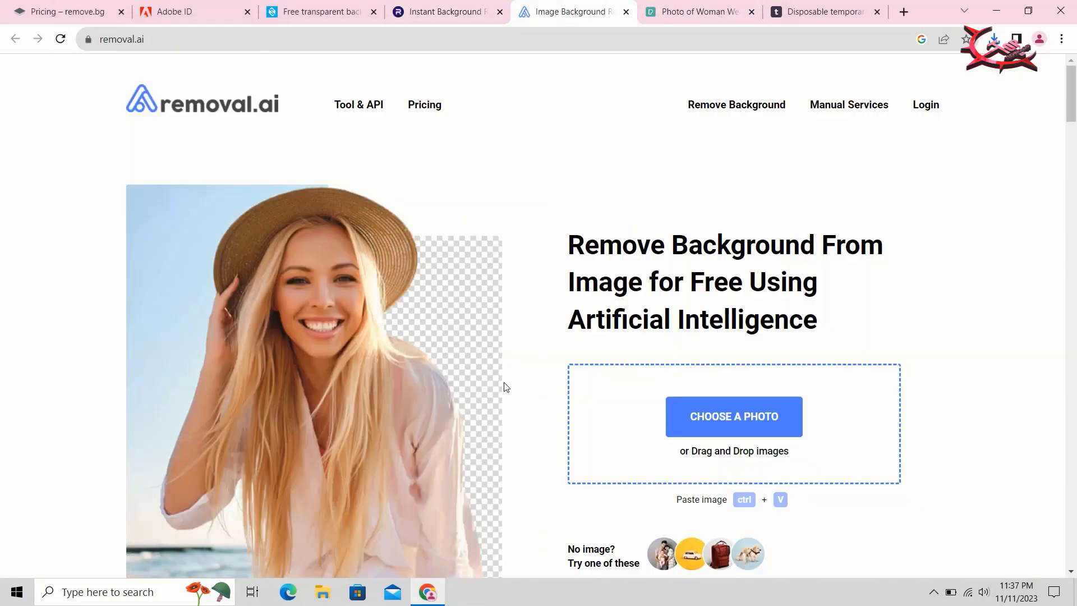
scroll(504, 387, down, 3)
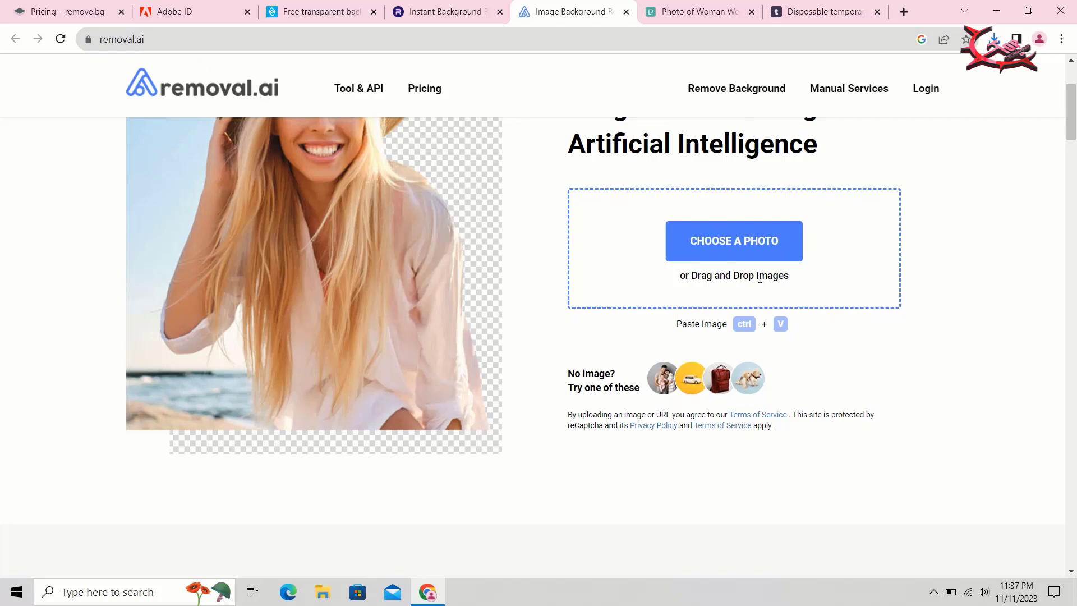
click(771, 240)
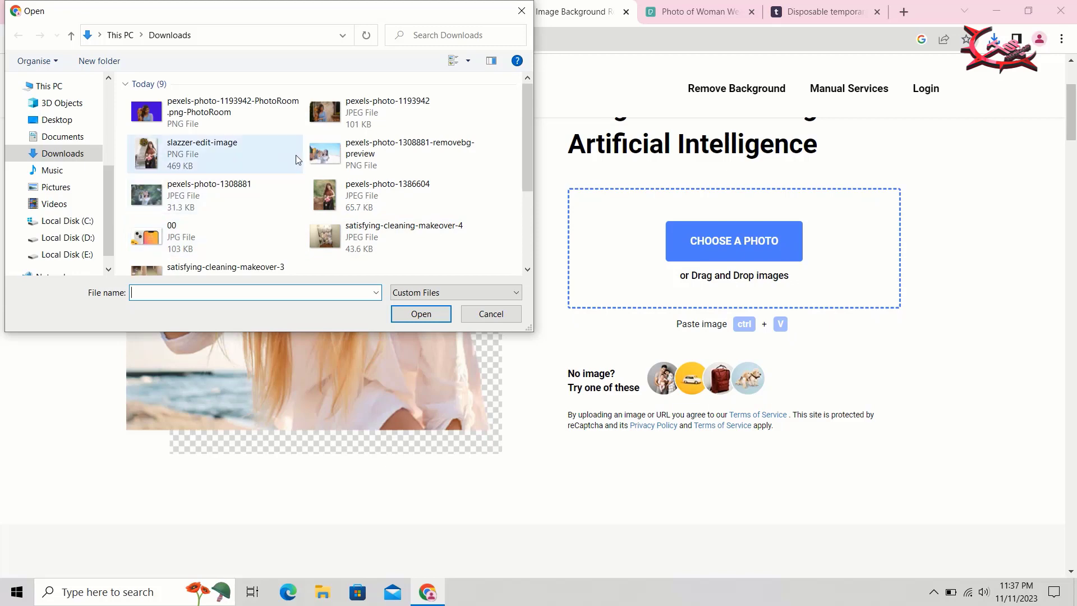
click(357, 115)
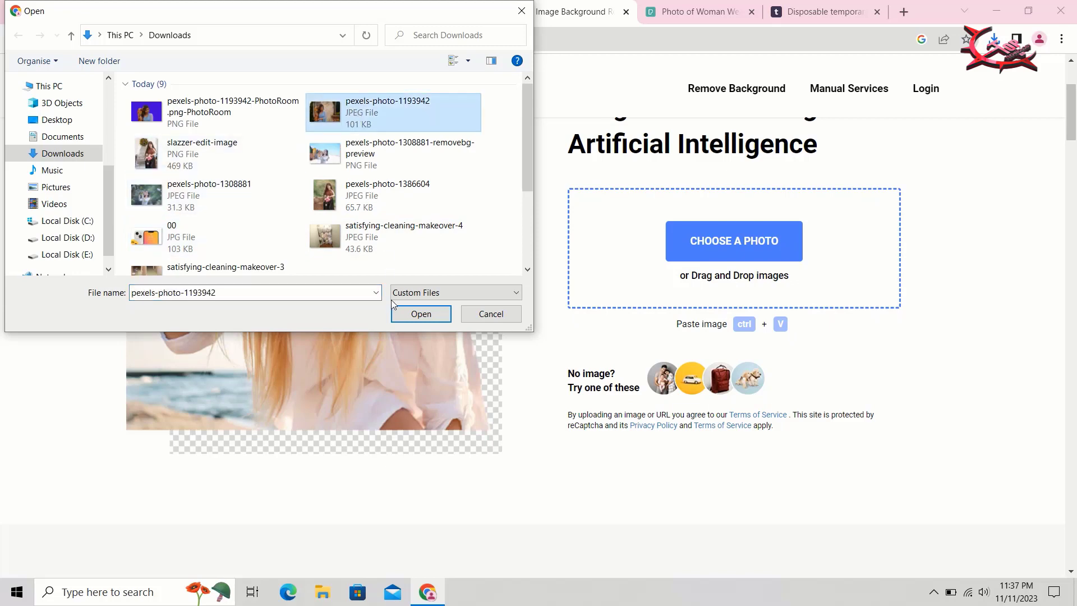
click(399, 311)
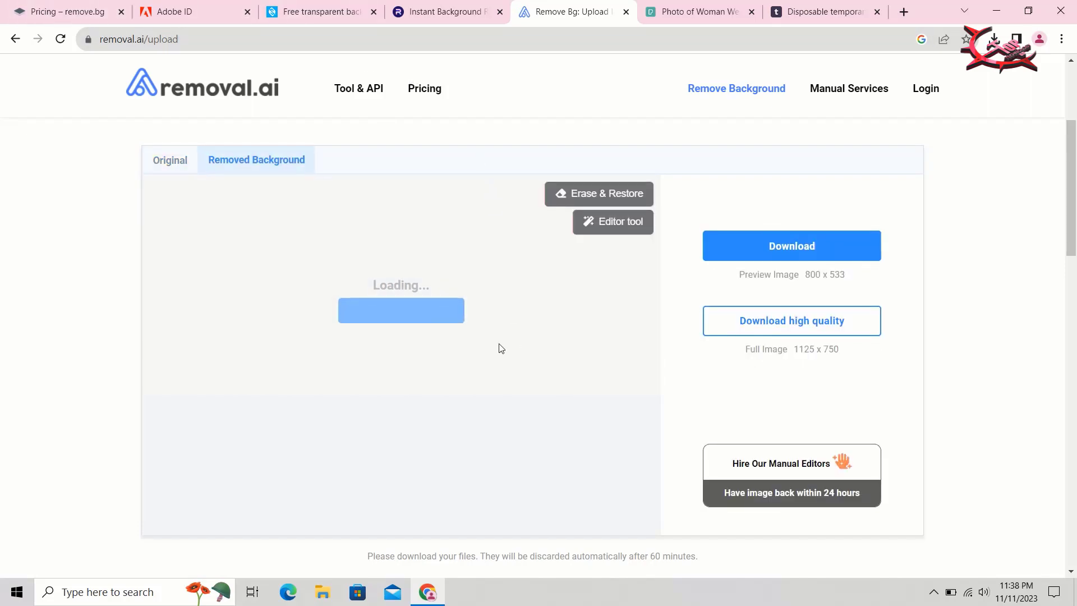
Look over the removal.ai upload page and its cutout, and check the image size options for Erase & Restore.
scroll(499, 336, down, 10)
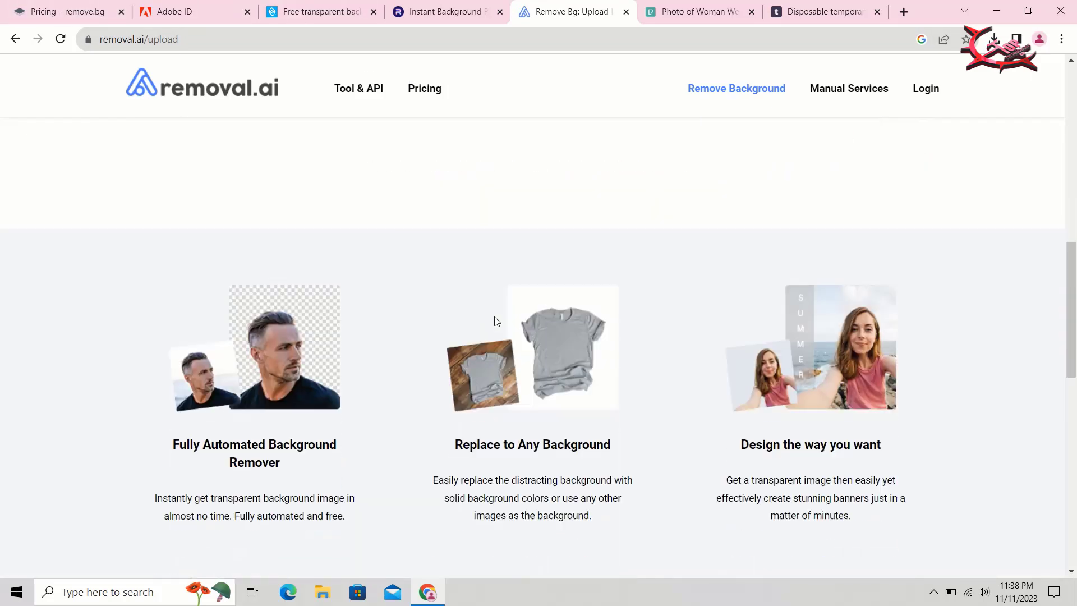
scroll(495, 321, up, 4)
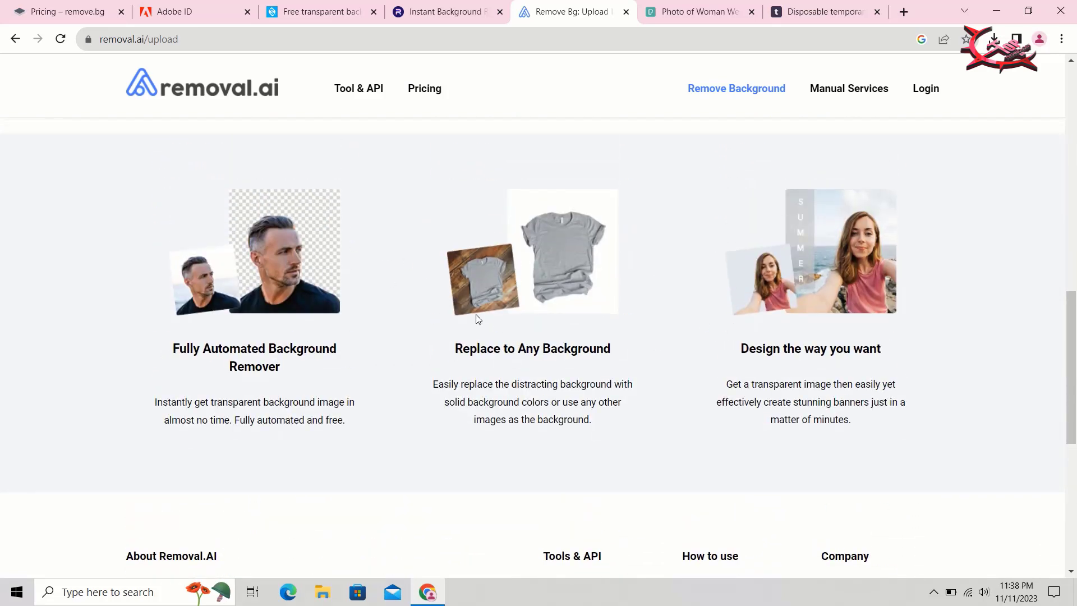
scroll(672, 300, up, 10)
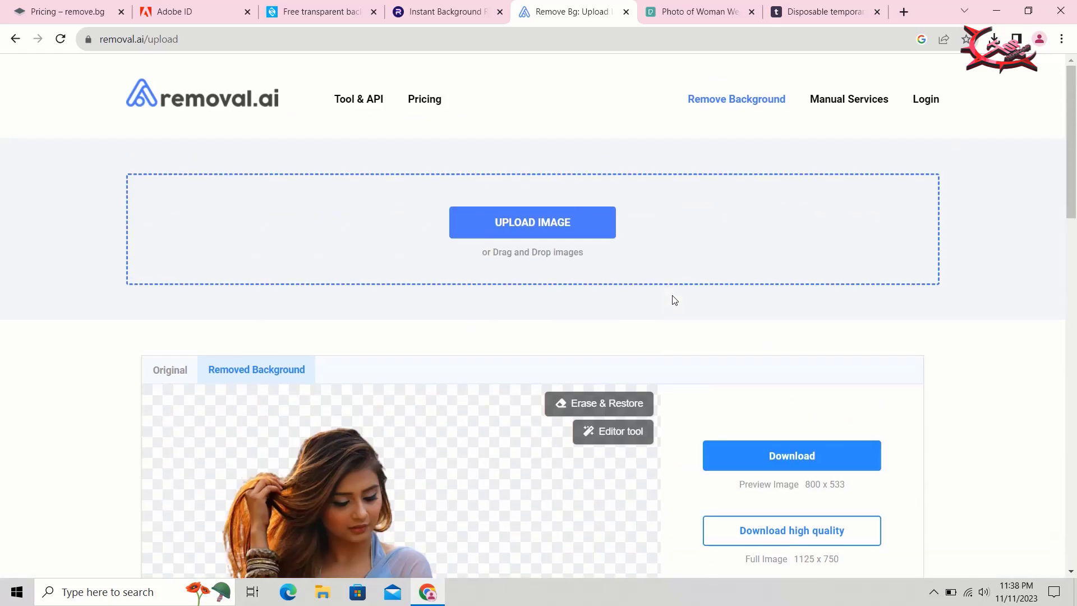
scroll(671, 299, down, 4)
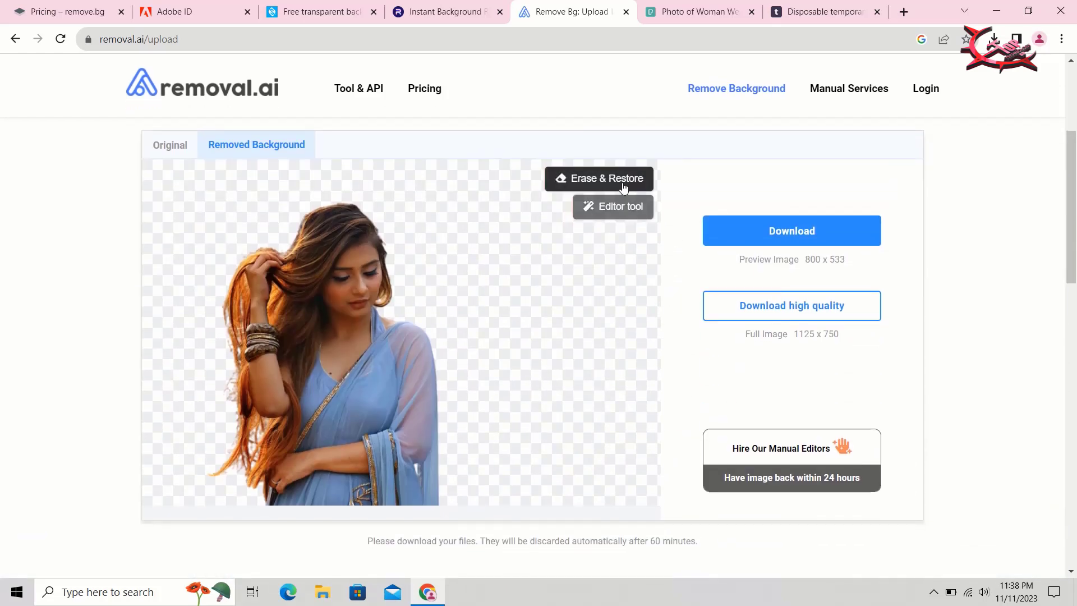
click(624, 179)
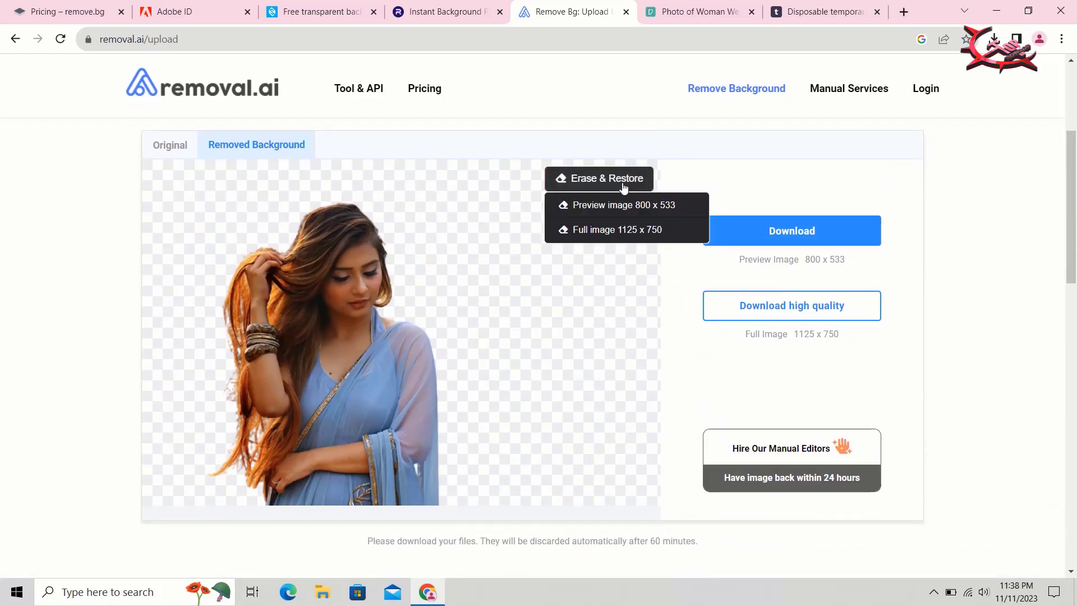
click(610, 303)
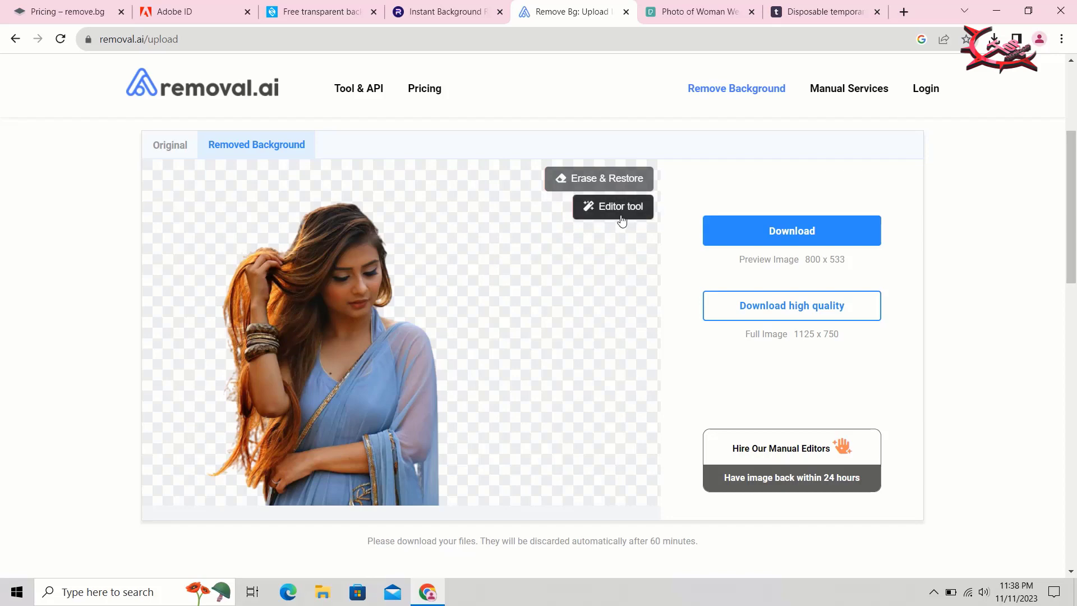
Try to open the full 1125 x 750 image in the editor tool, and return from the pricing page to the upload page.
click(621, 218)
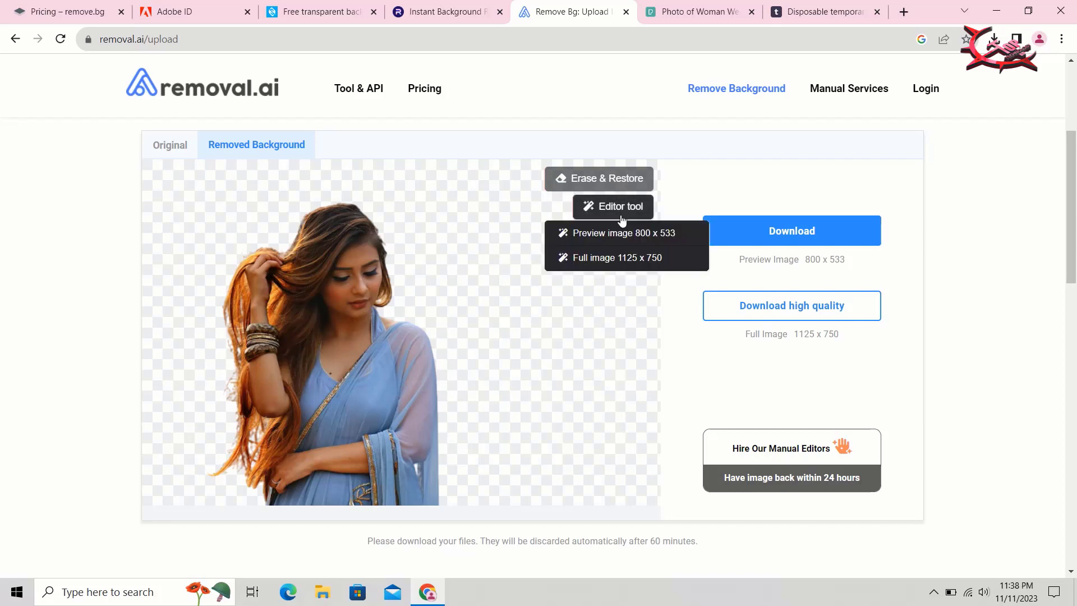
click(660, 259)
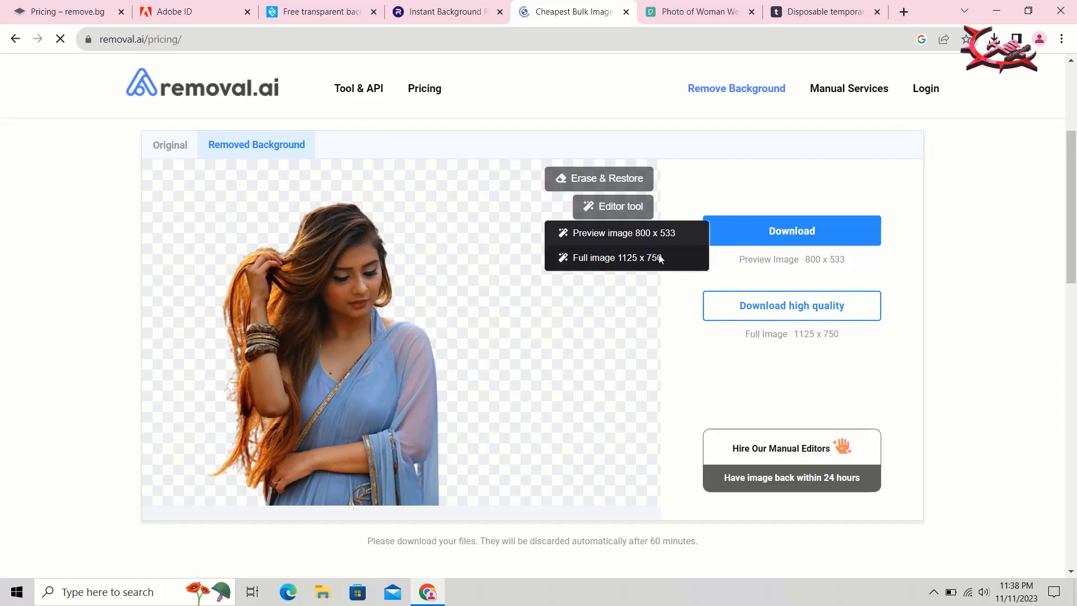
scroll(514, 353, down, 3)
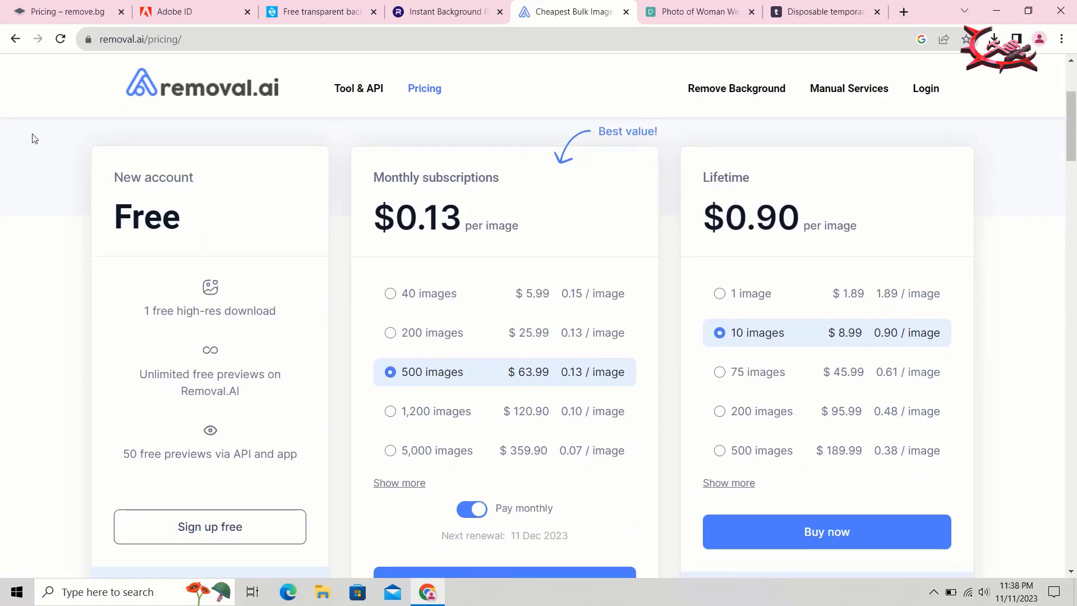
click(6, 38)
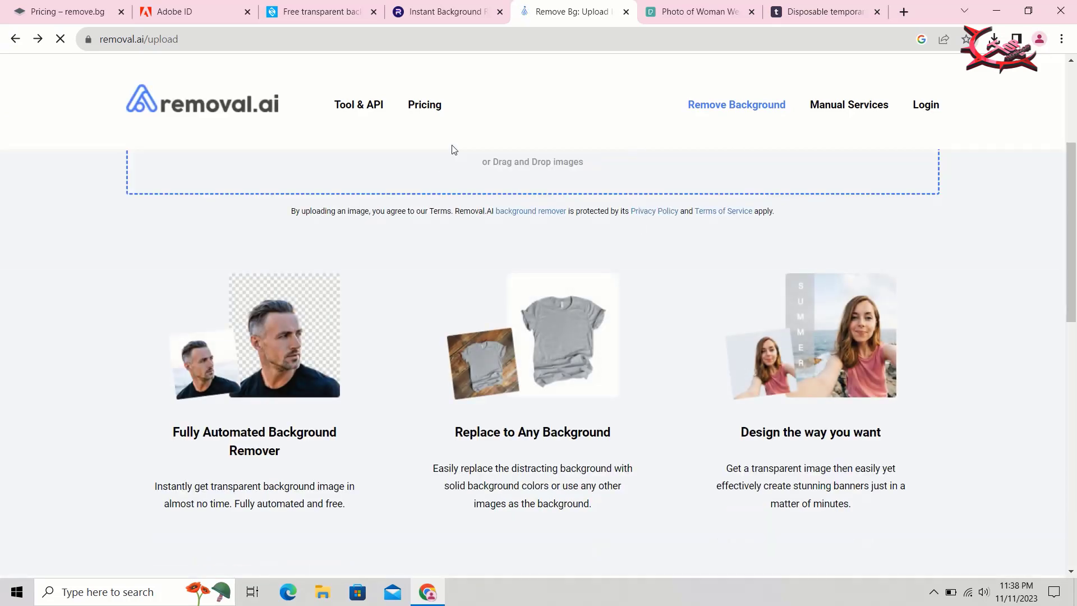
scroll(452, 145, up, 3)
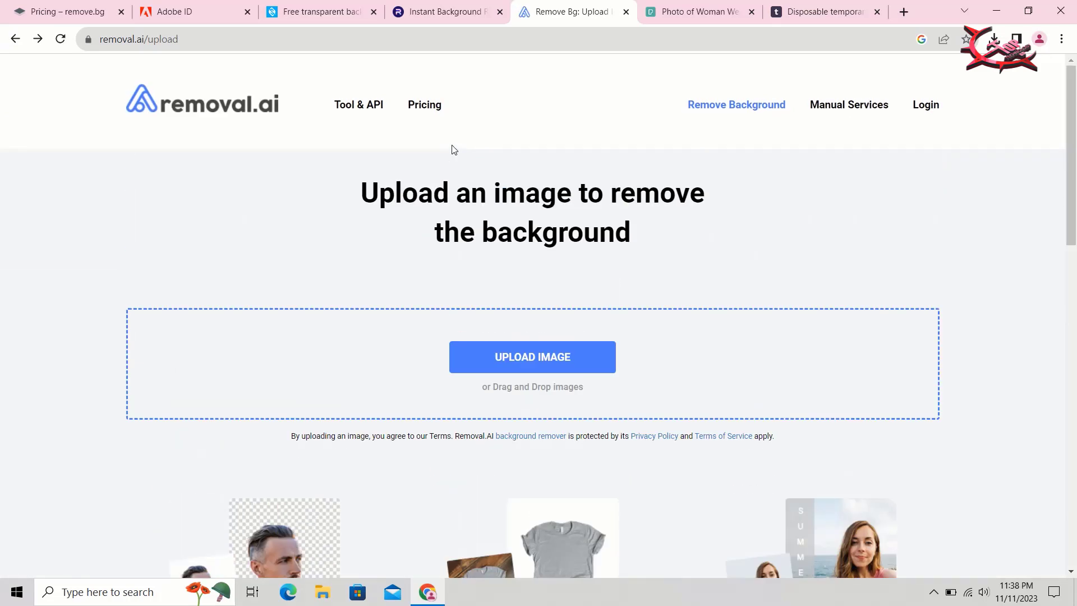
Revisit the open remove.bg, Adobe, Slazzer and PhotoRoom pages one after another.
click(55, 10)
click(197, 8)
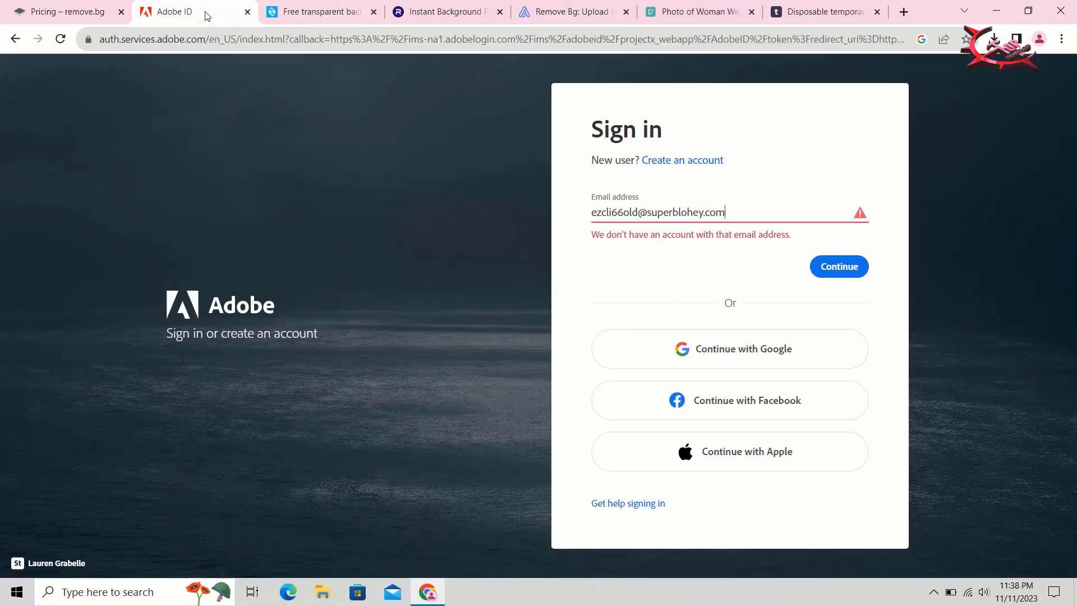
click(364, 8)
click(451, 6)
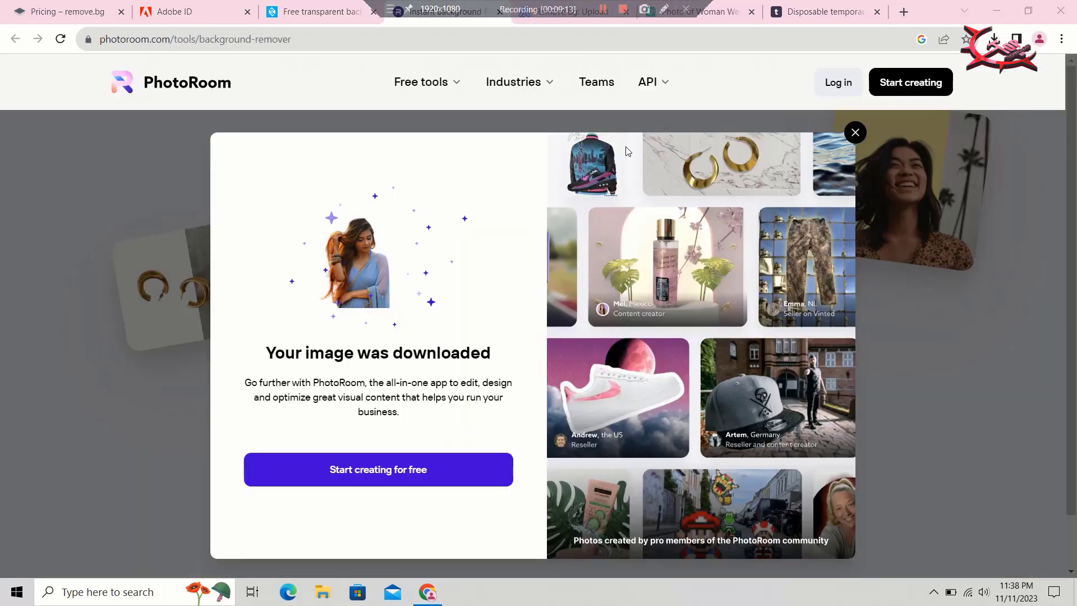
Dismiss PhotoRoom's download message and look over its step-by-step background removal instructions.
scroll(486, 315, down, 1)
scroll(486, 315, up, 1)
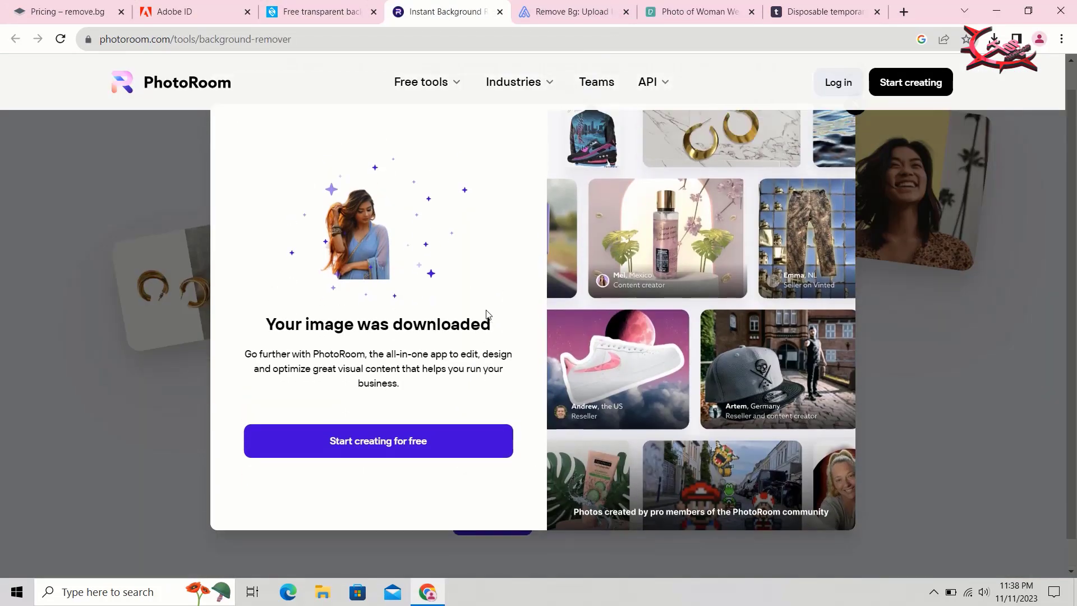
click(82, 388)
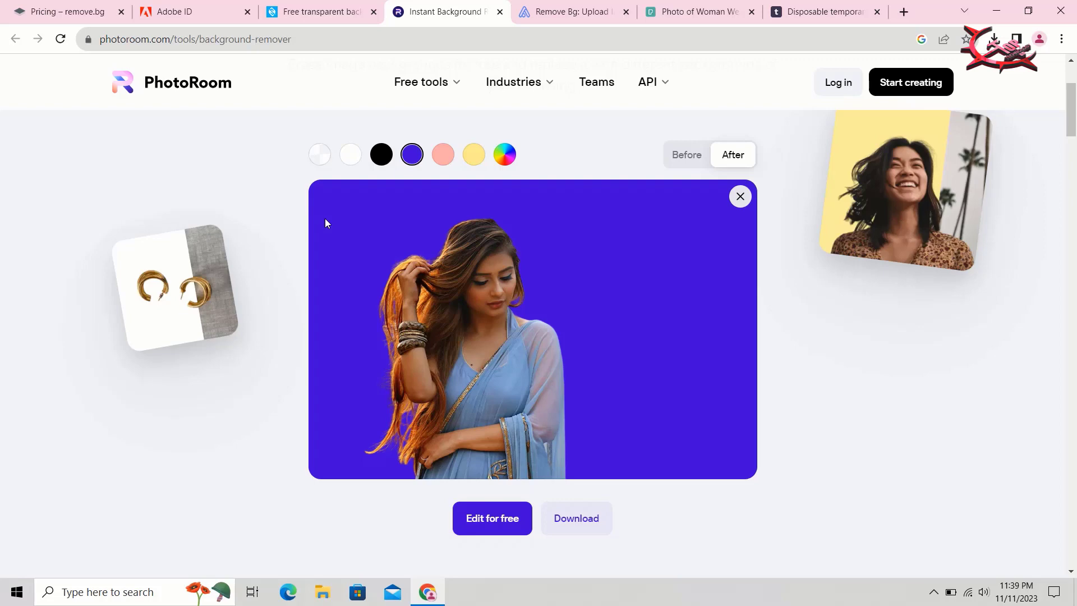
scroll(325, 219, down, 10)
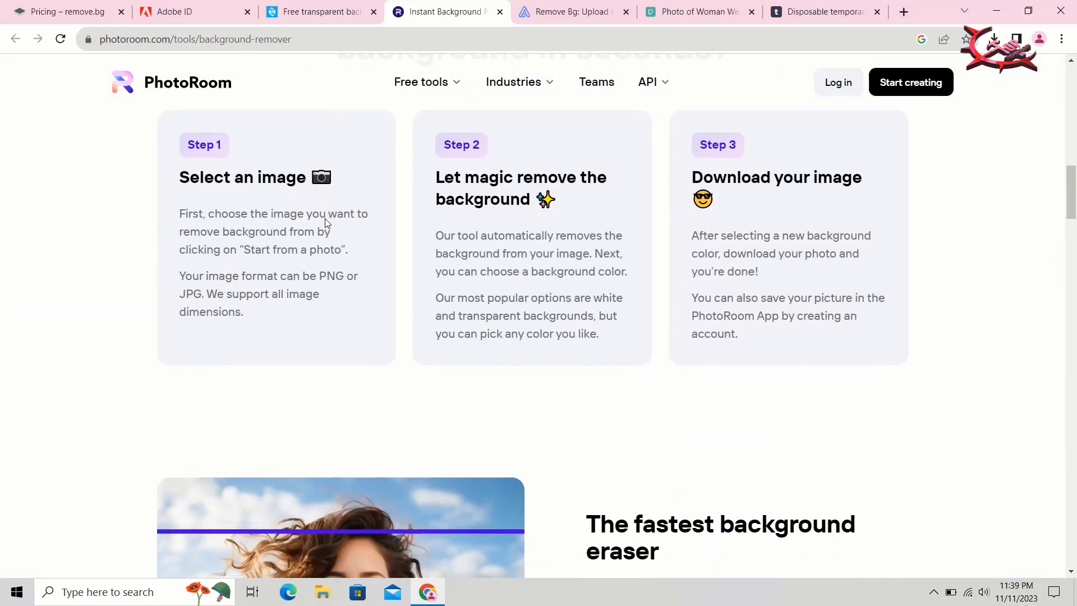